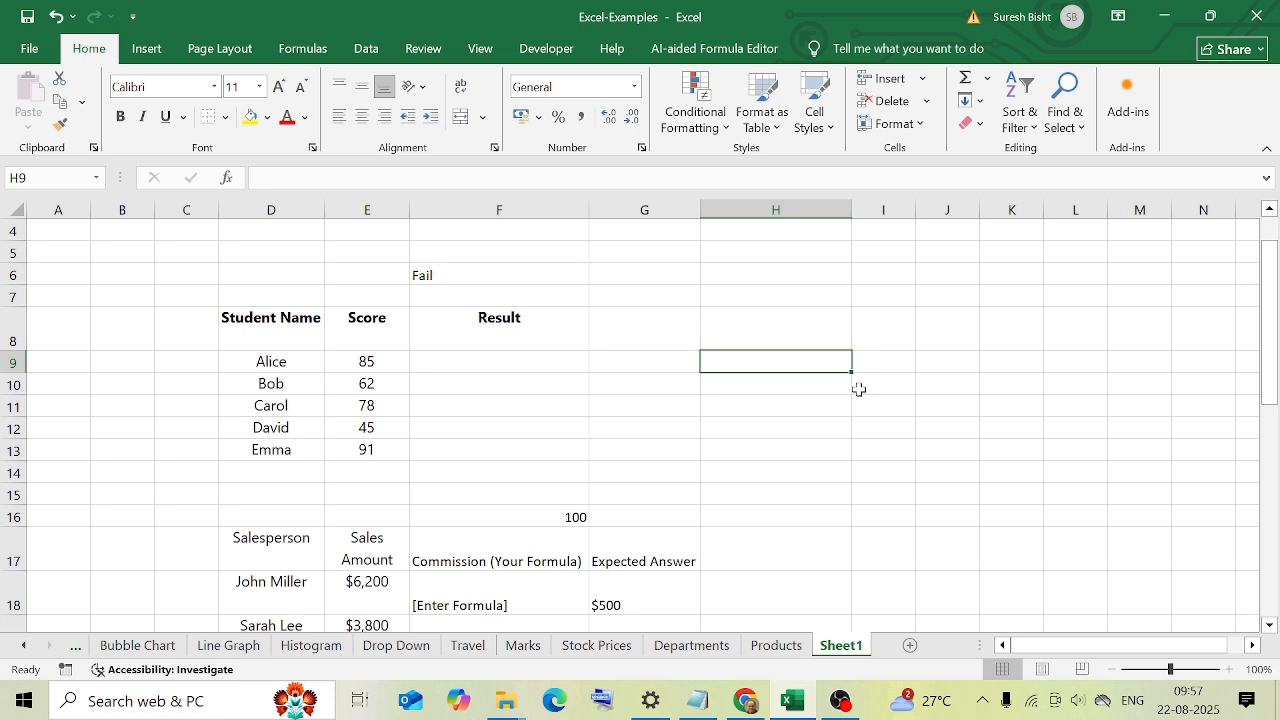
Examine the logical test, true value and false value of the IF formula in F6.
scroll(858, 389, down, 1)
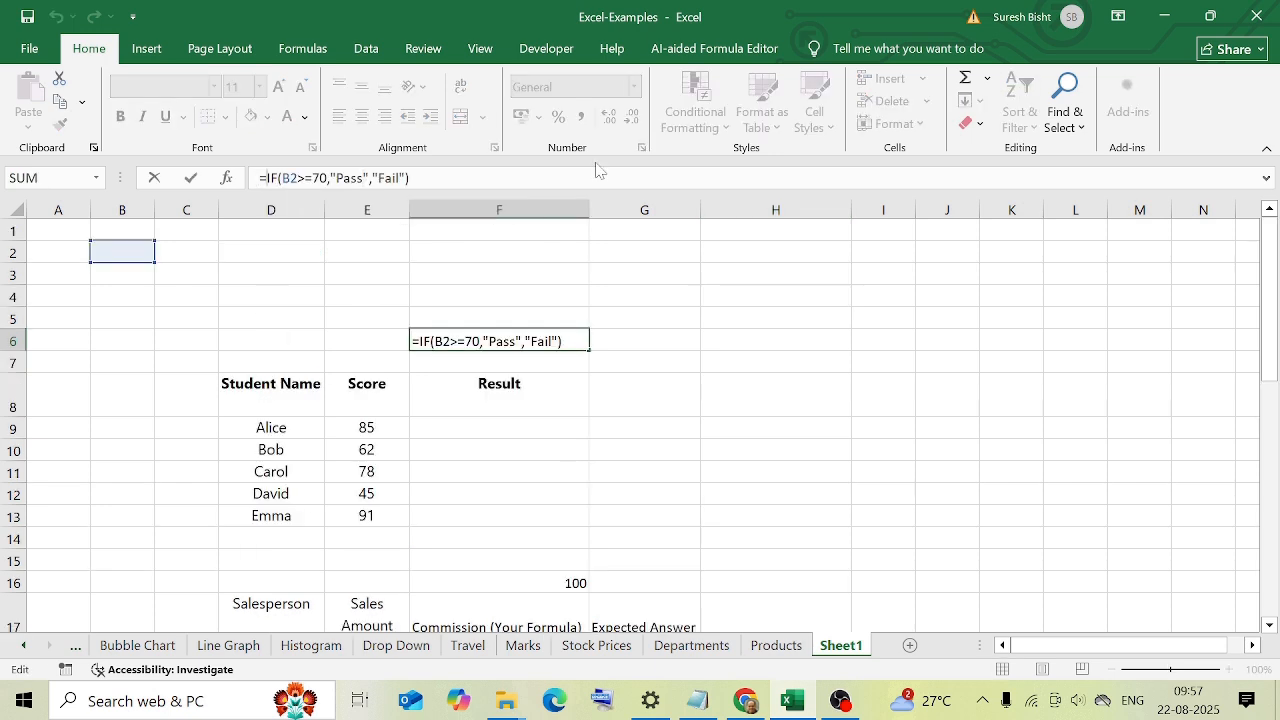
key(Right)
key(Right)
key(Right)
key(Right)
key(Right)
key(Right)
key(Right)
key(Right)
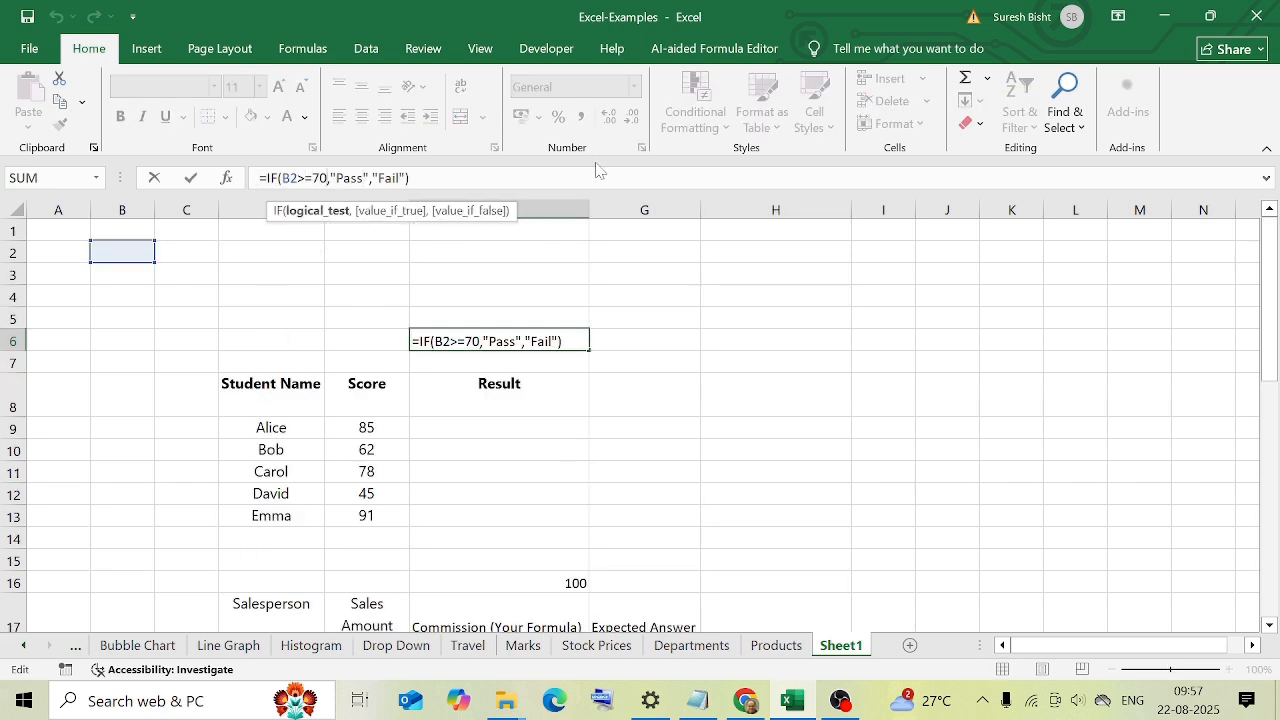
key(Right)
key(Right)
key(Right)
key(Right)
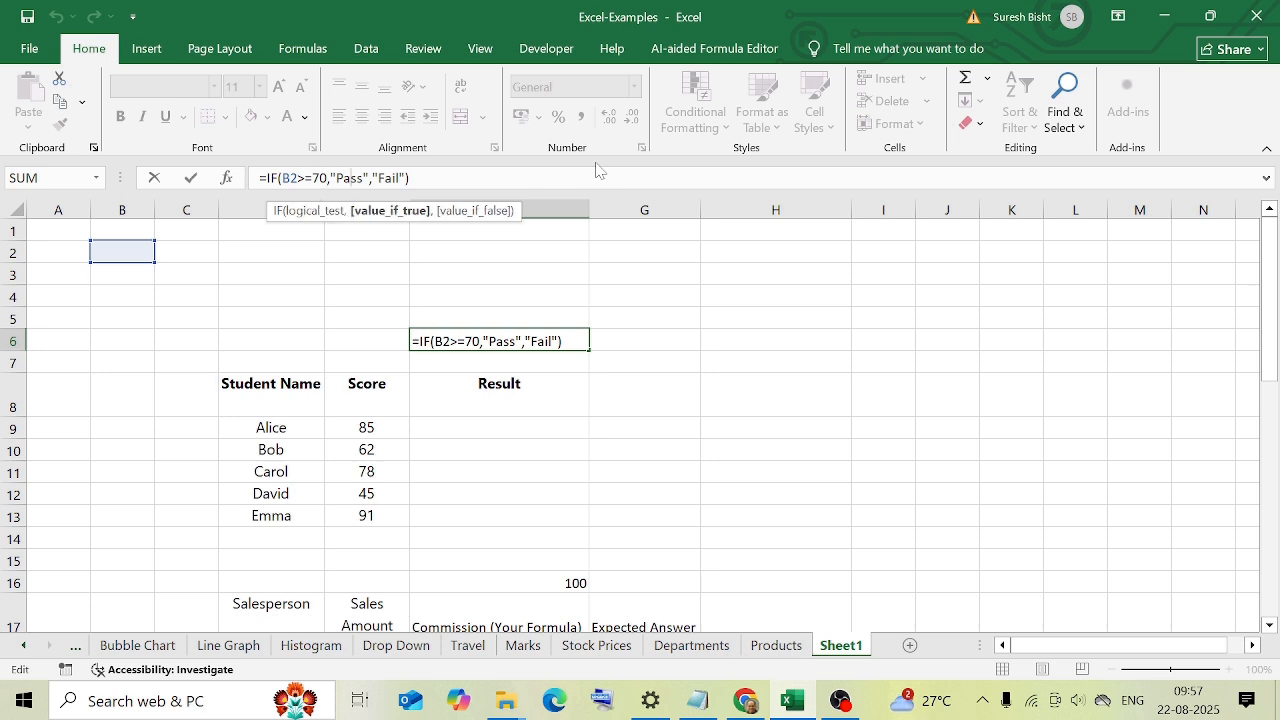
key(Right)
key(Right)
key(Right)
key(Right)
key(Right)
key(Right)
key(Right)
key(Right)
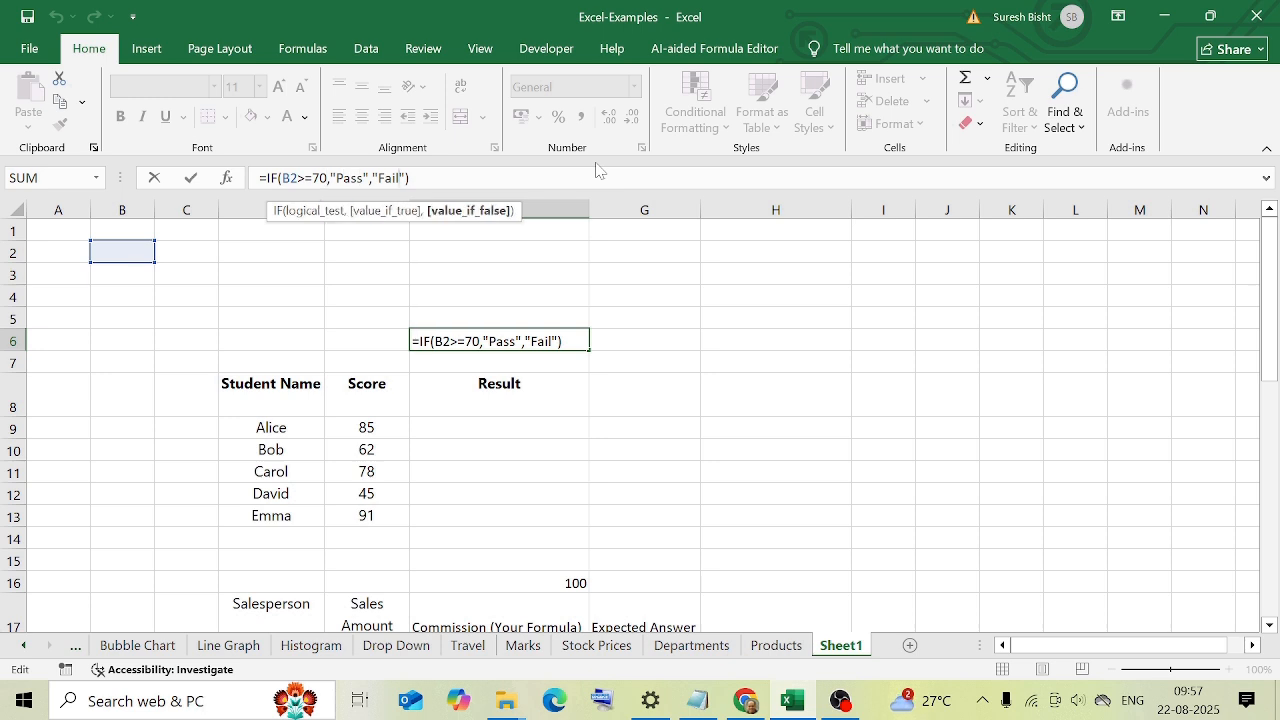
click(567, 450)
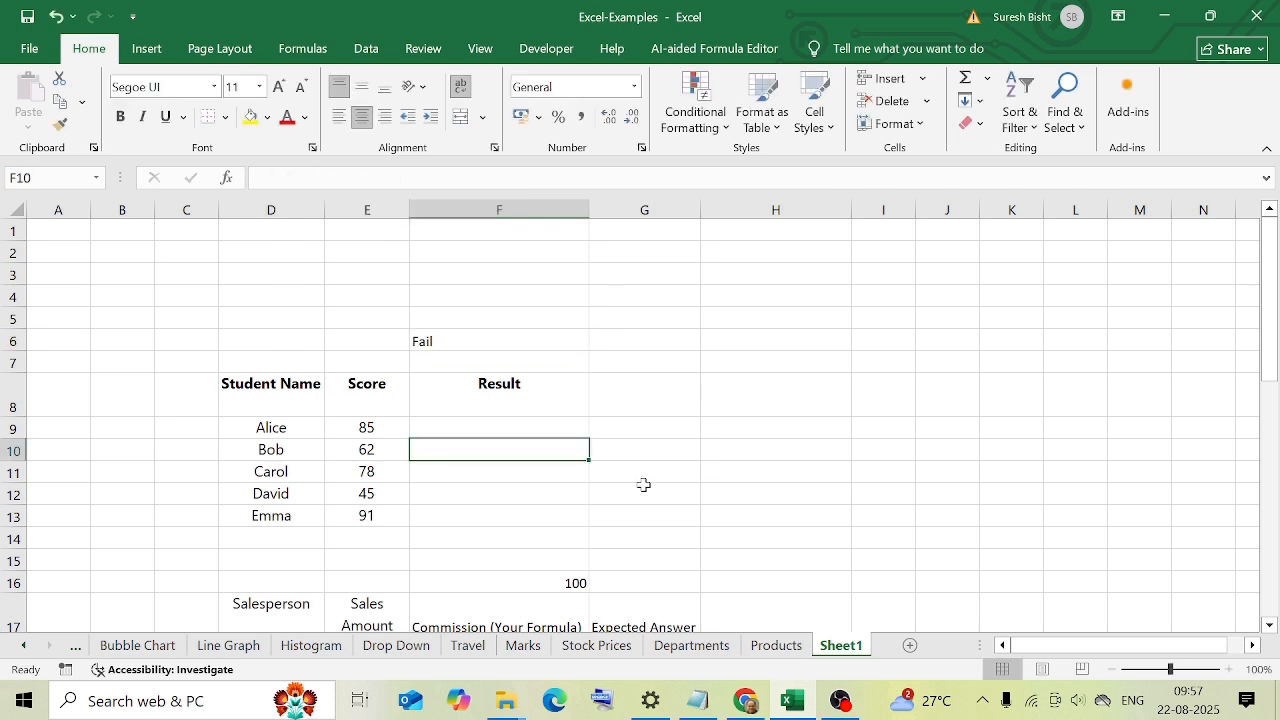
Reuse the F6 formula in F9 with E9 as the tested score: =IF(E9>=70,"Pass","Fail").
drag(271, 427, 366, 515)
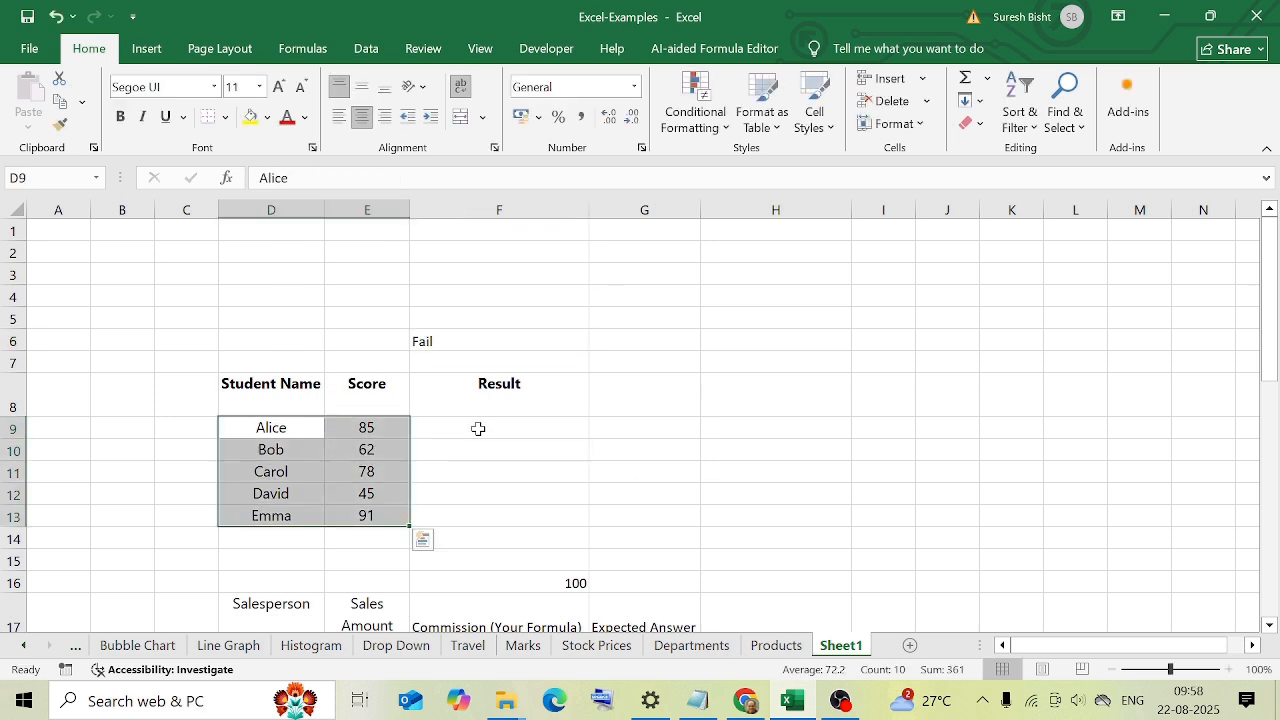
click(478, 428)
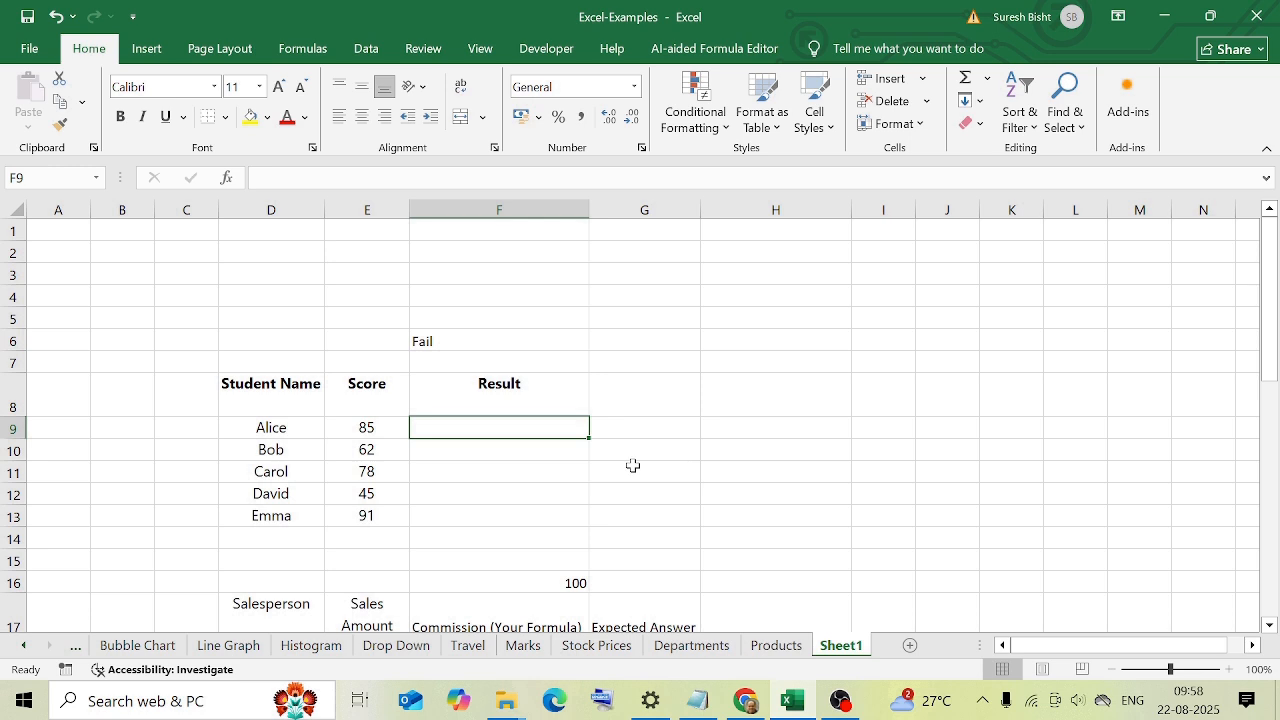
click(480, 340)
key(F2)
drag(282, 178, 259, 178)
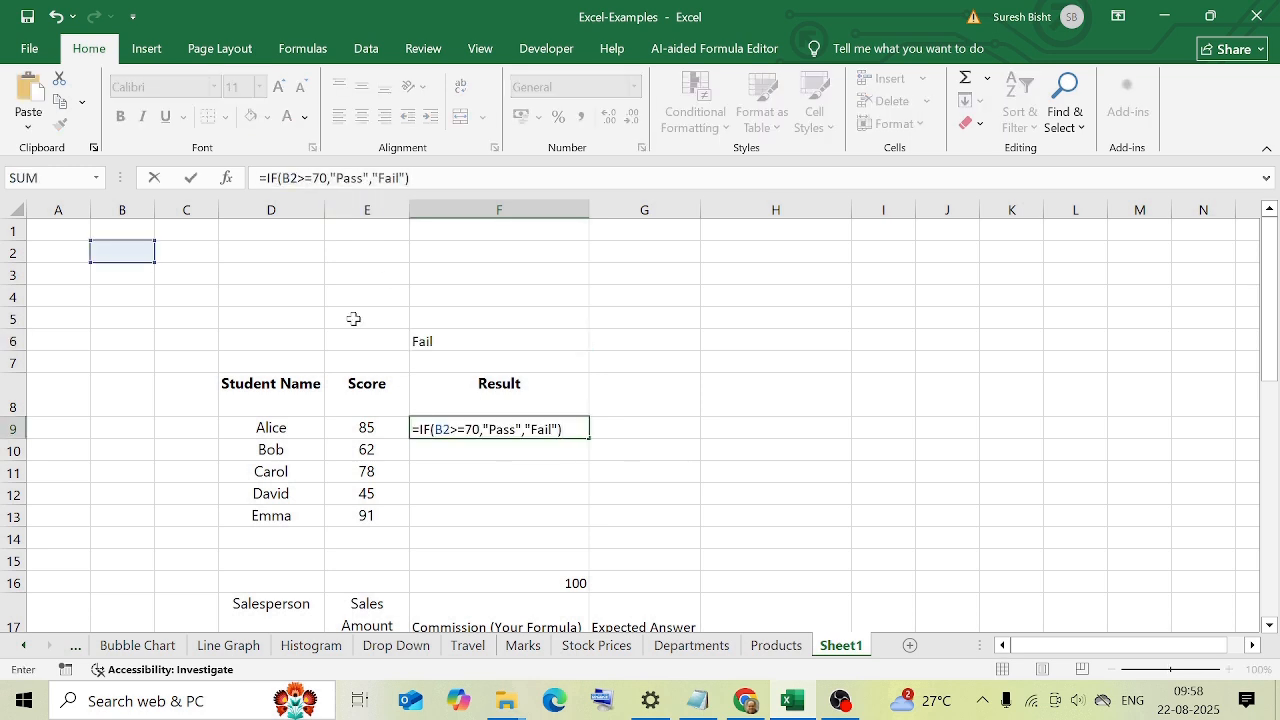
double_click(442, 429)
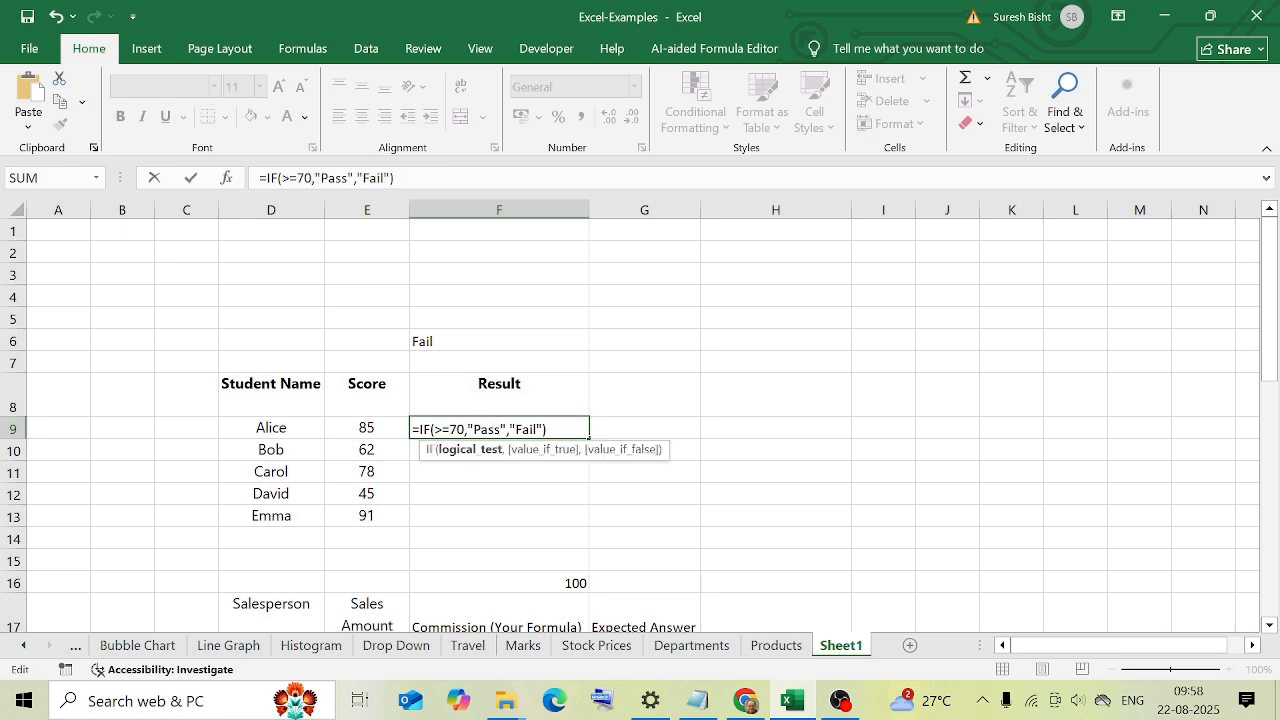
click(360, 428)
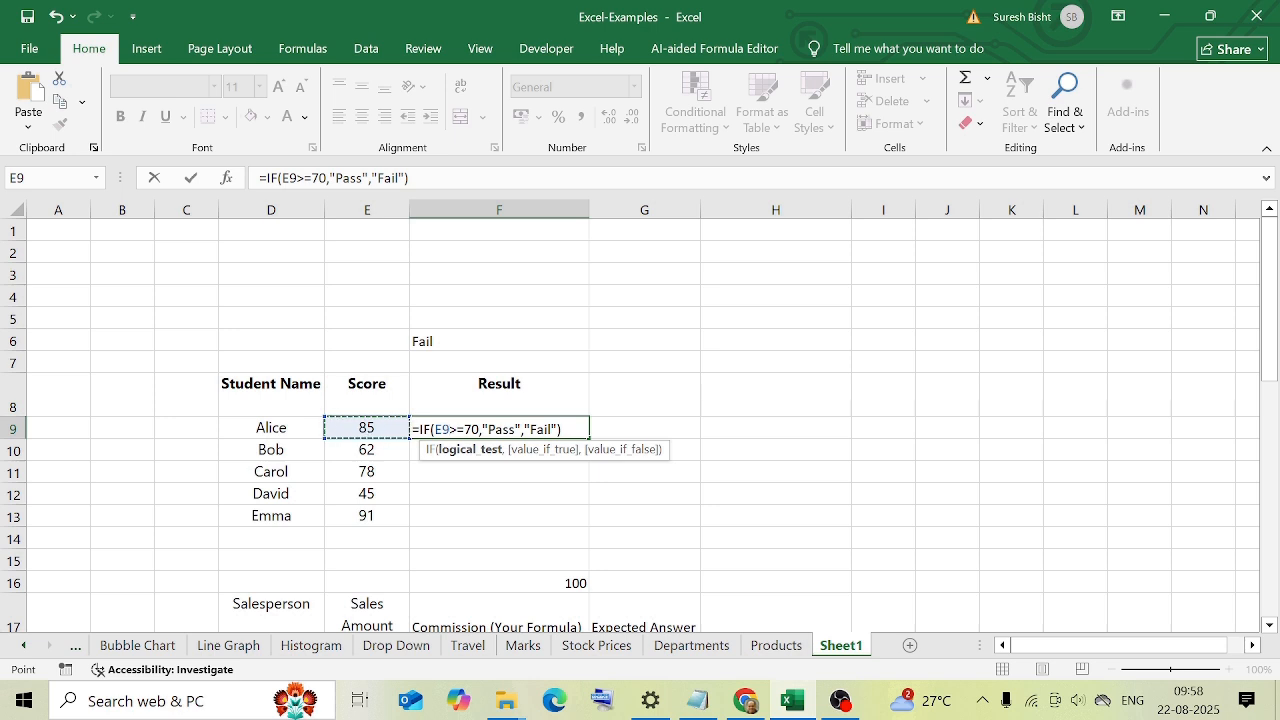
key(ctrl+Return)
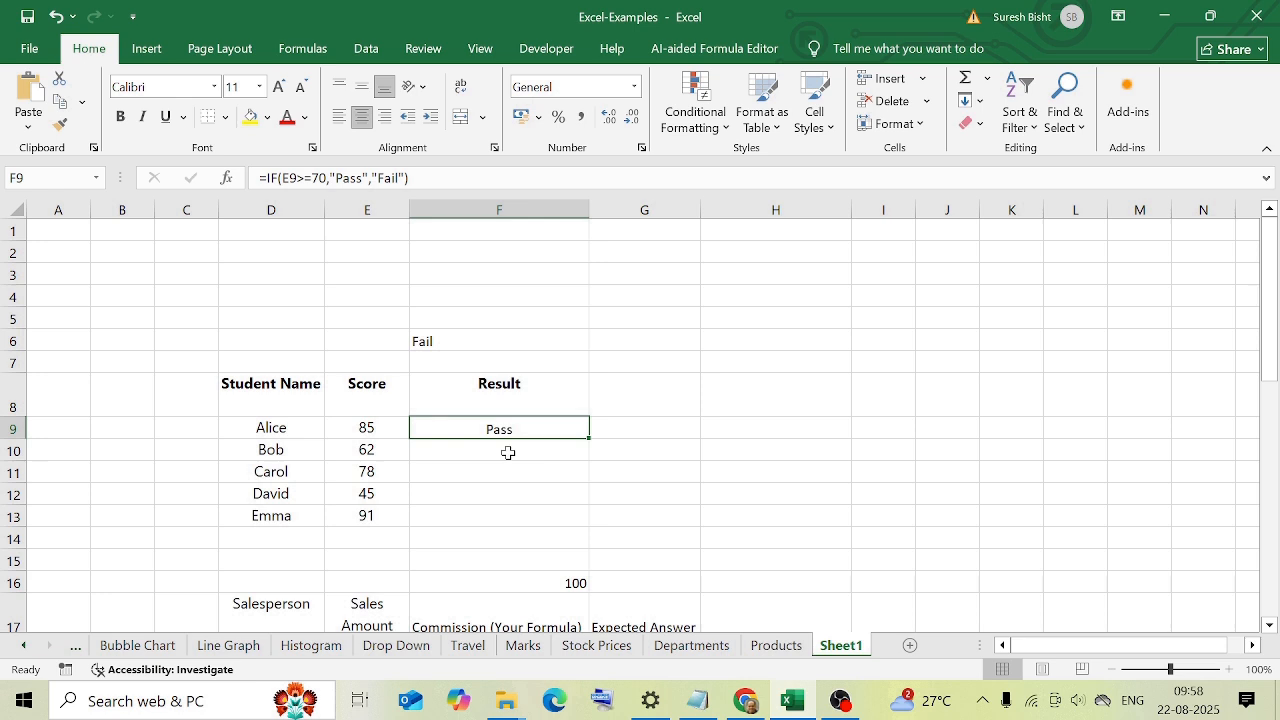
Fill the F9 result formula down to F13 and check the results against the scores.
drag(589, 438, 566, 524)
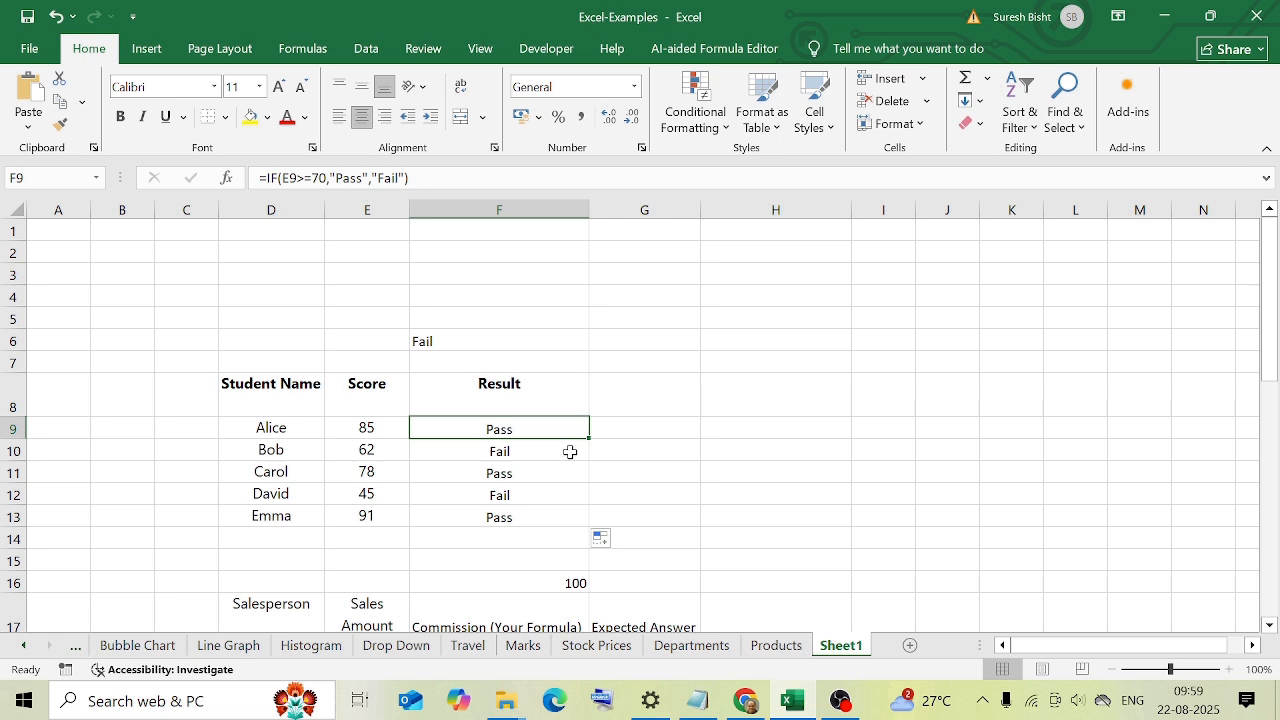
click(570, 452)
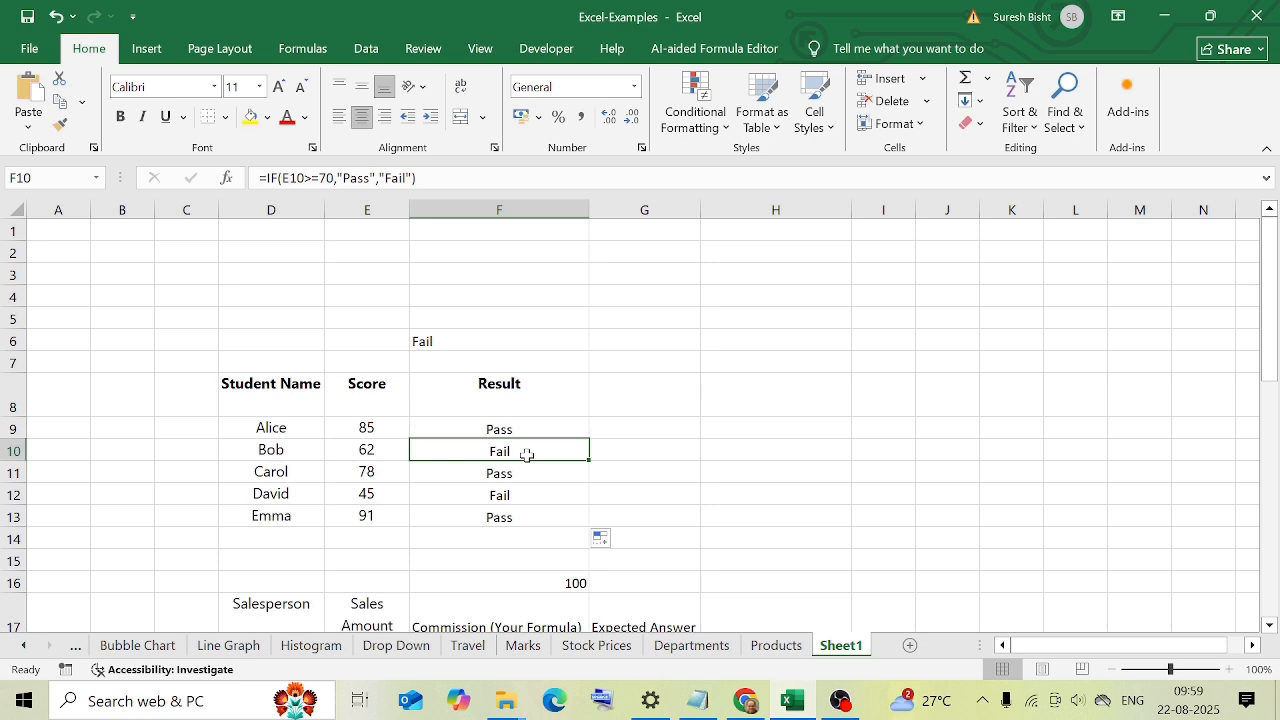
click(380, 473)
click(484, 473)
click(392, 494)
click(369, 520)
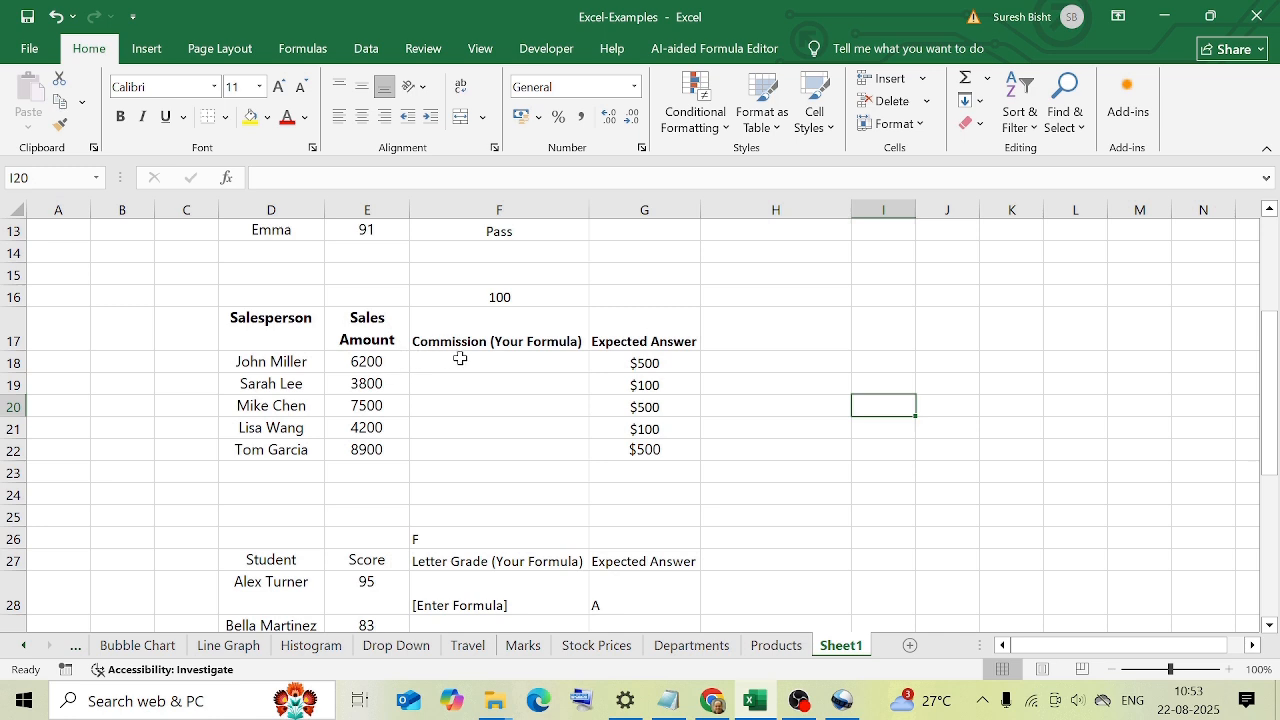
Copy the commission formula from F16 into F18.
click(482, 300)
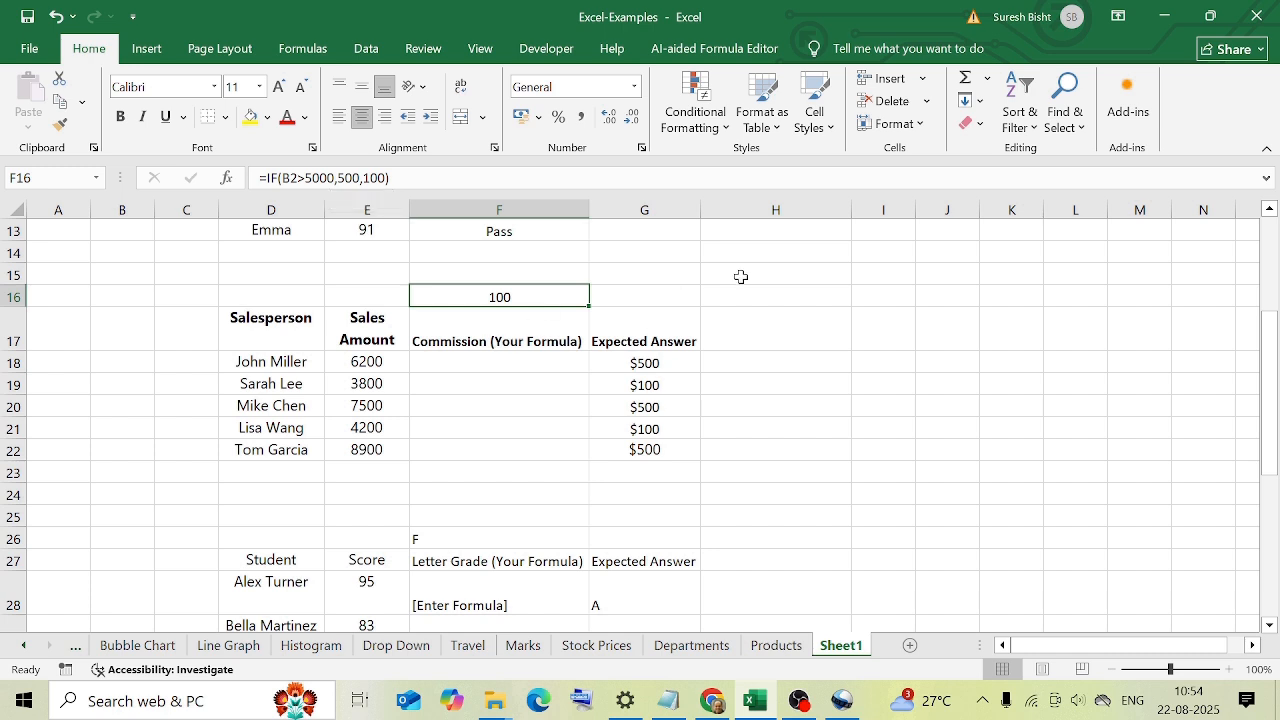
key(ctrl+c)
click(509, 362)
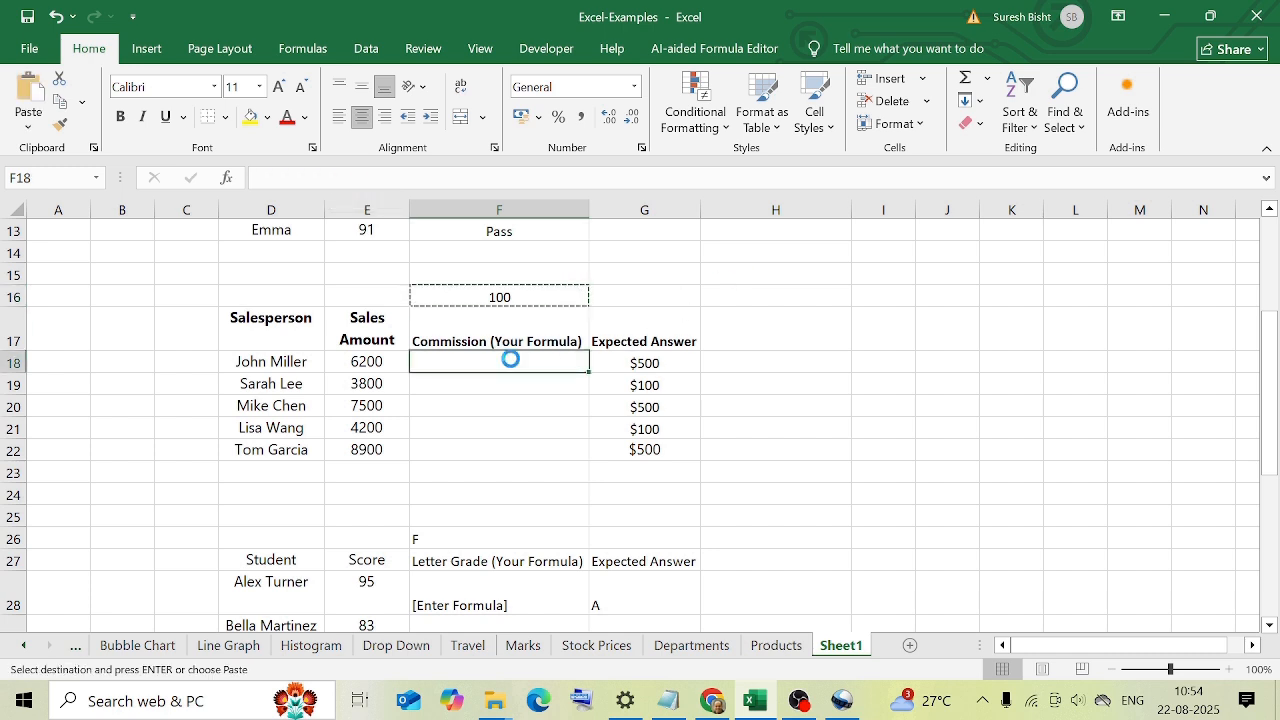
key(Return)
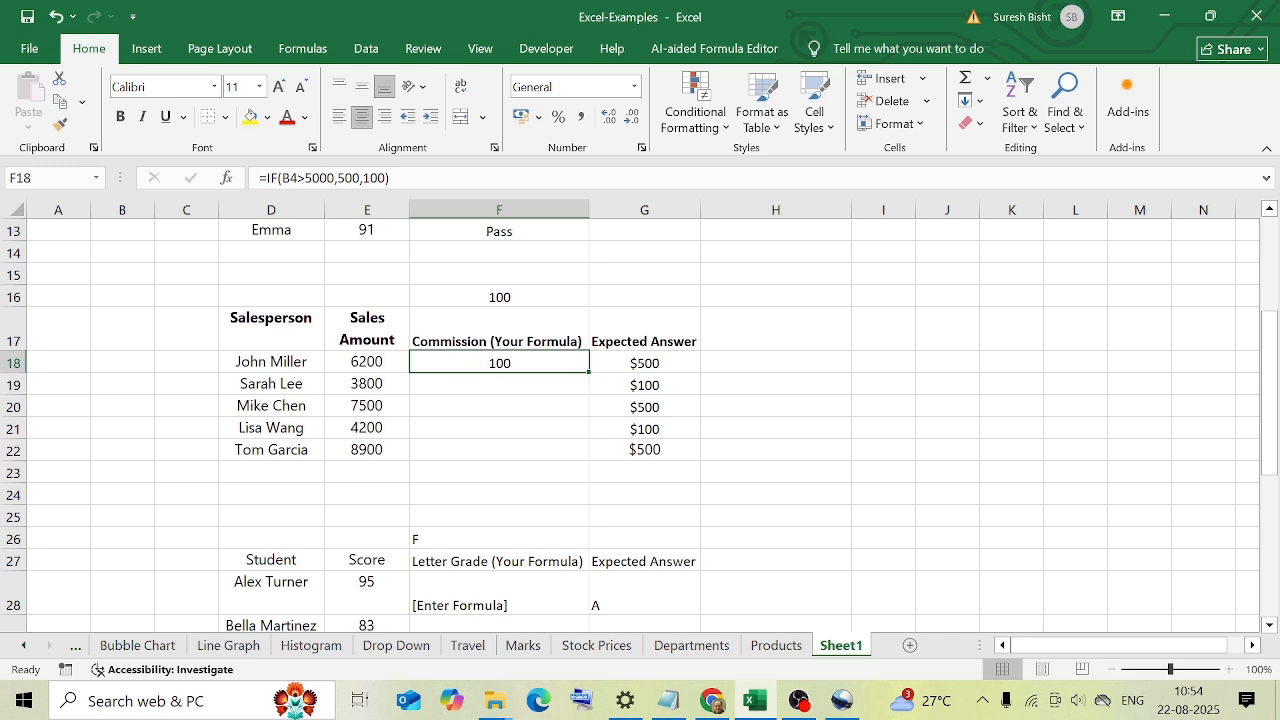
Change the tested cell in the F18 commission formula to E18 and fill the formula down to F22.
click(297, 178)
key(BackSpace)
key(BackSpace)
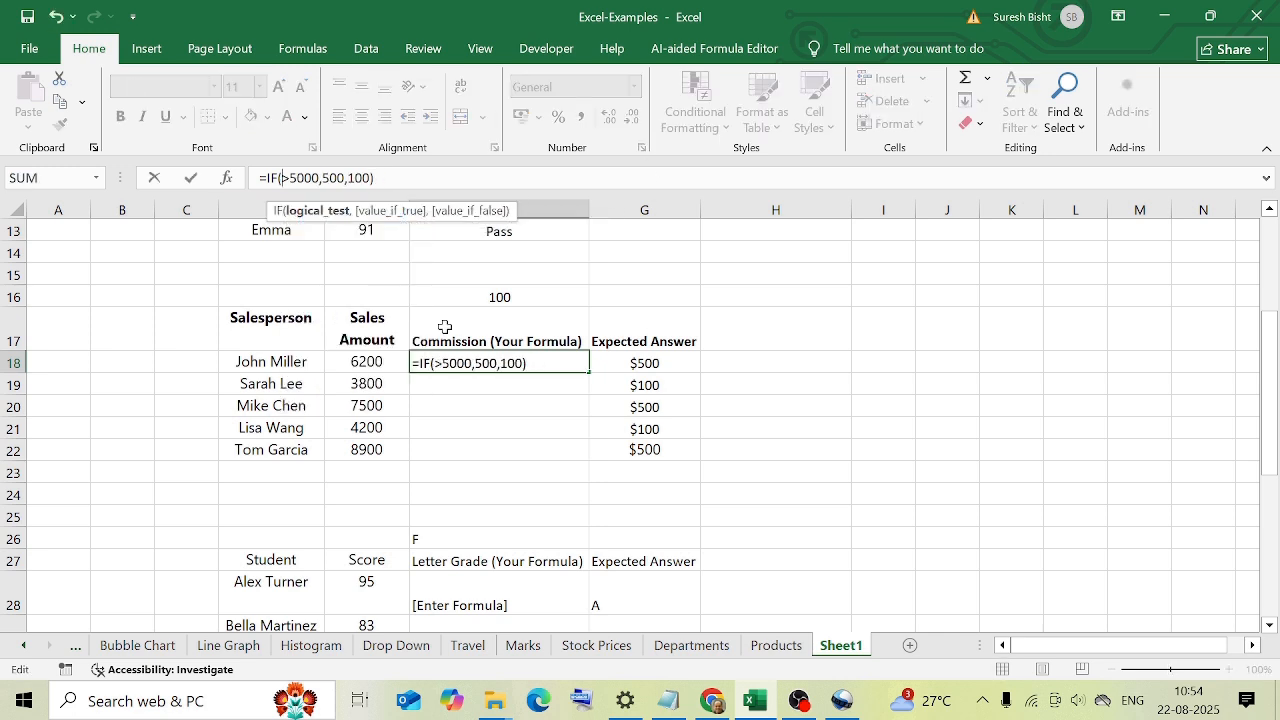
click(382, 363)
key(Return)
click(540, 365)
drag(589, 372, 589, 462)
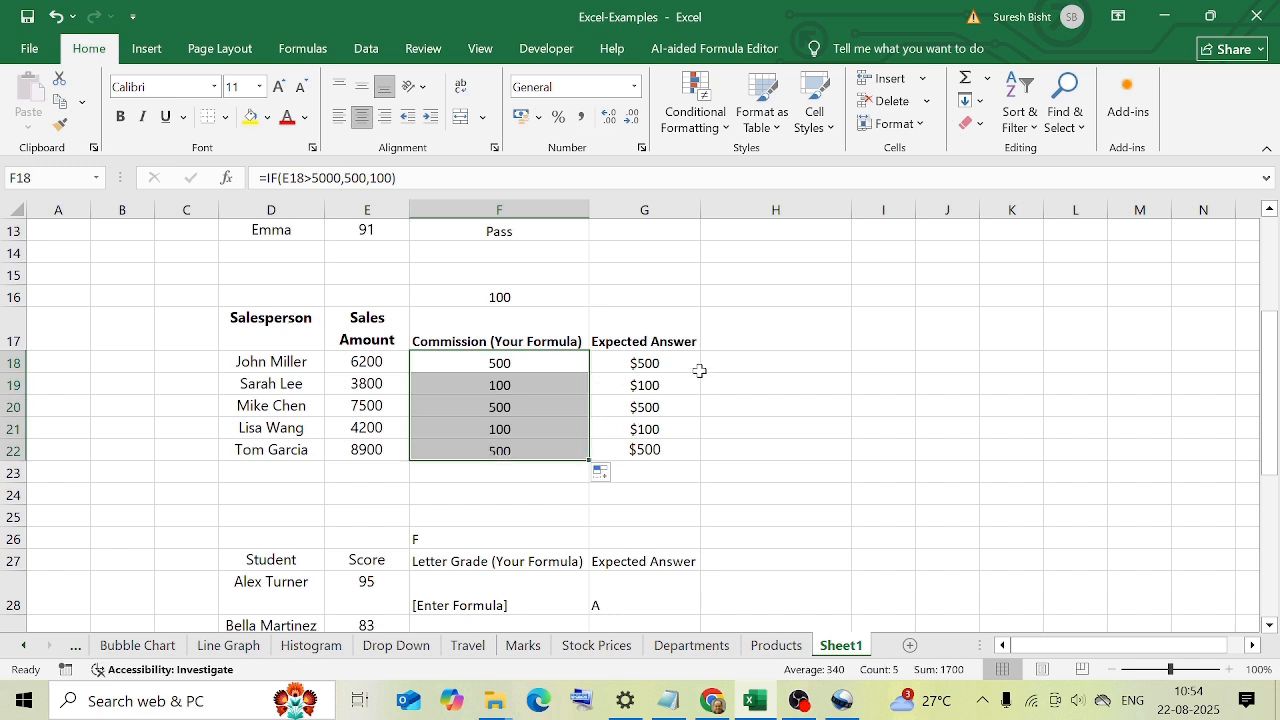
Compare the commissions in F18:F22 with the sales amounts in E18:E22.
click(500, 494)
click(391, 365)
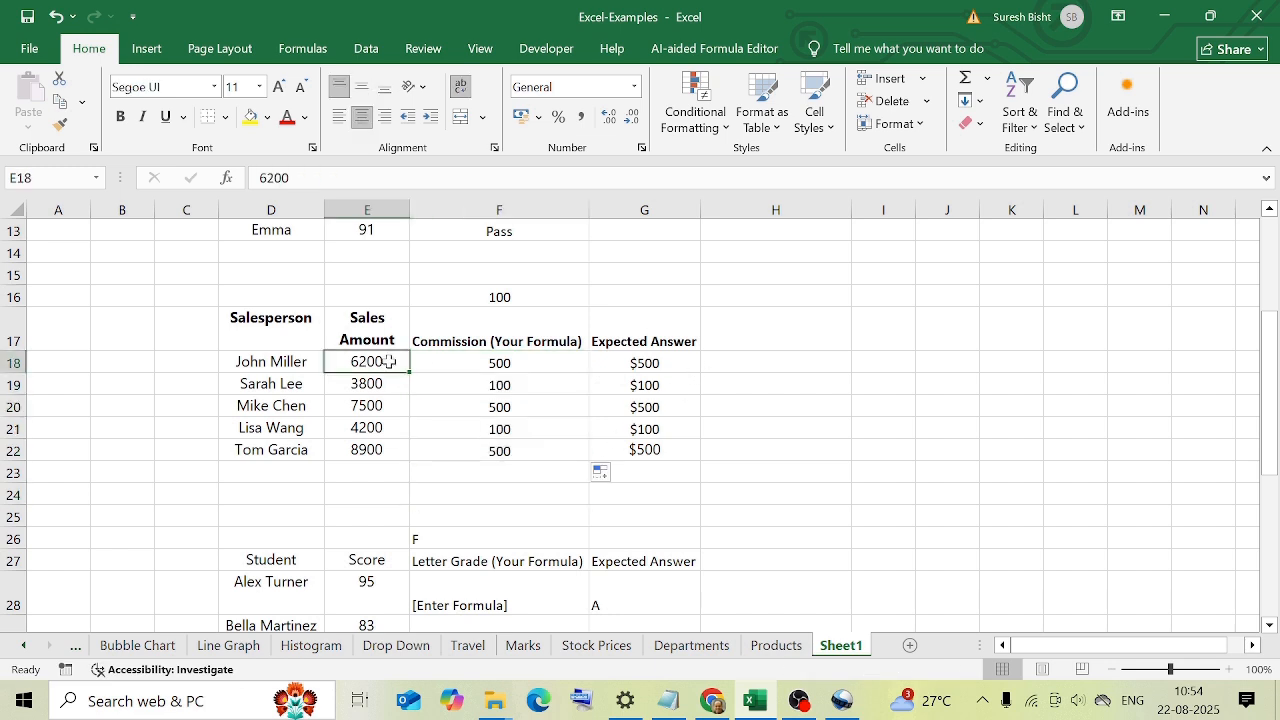
click(400, 388)
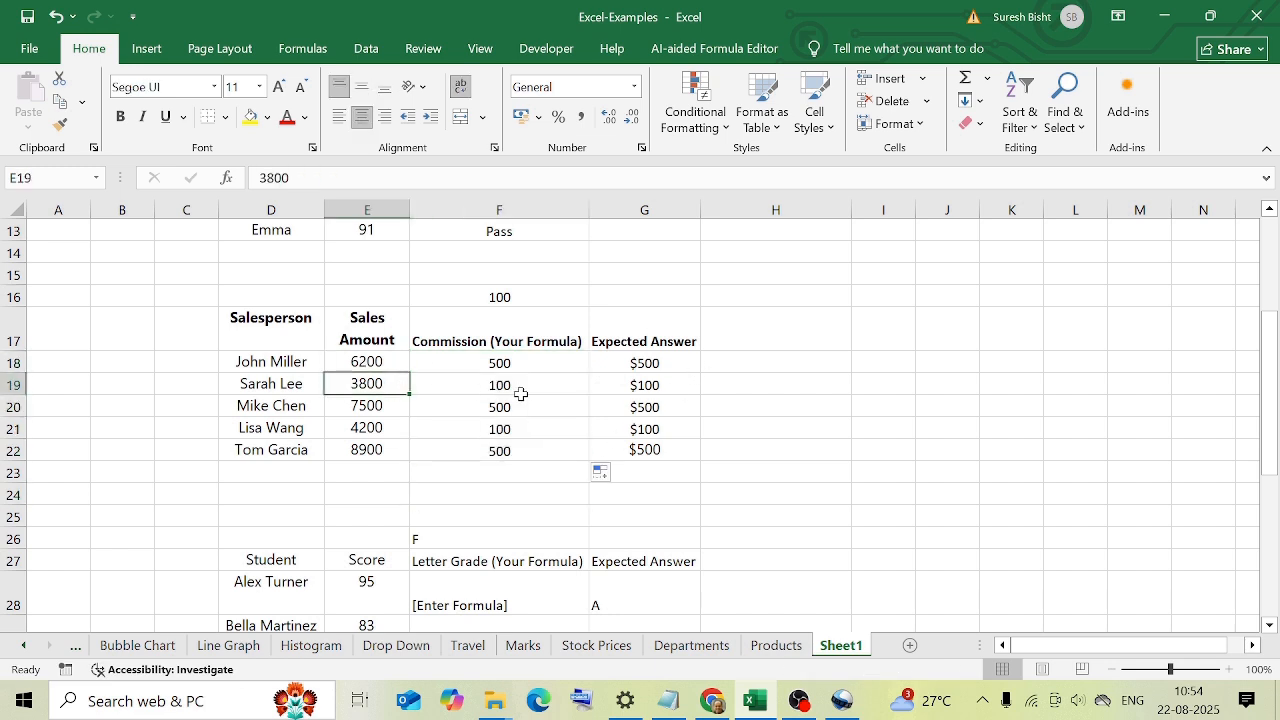
click(391, 405)
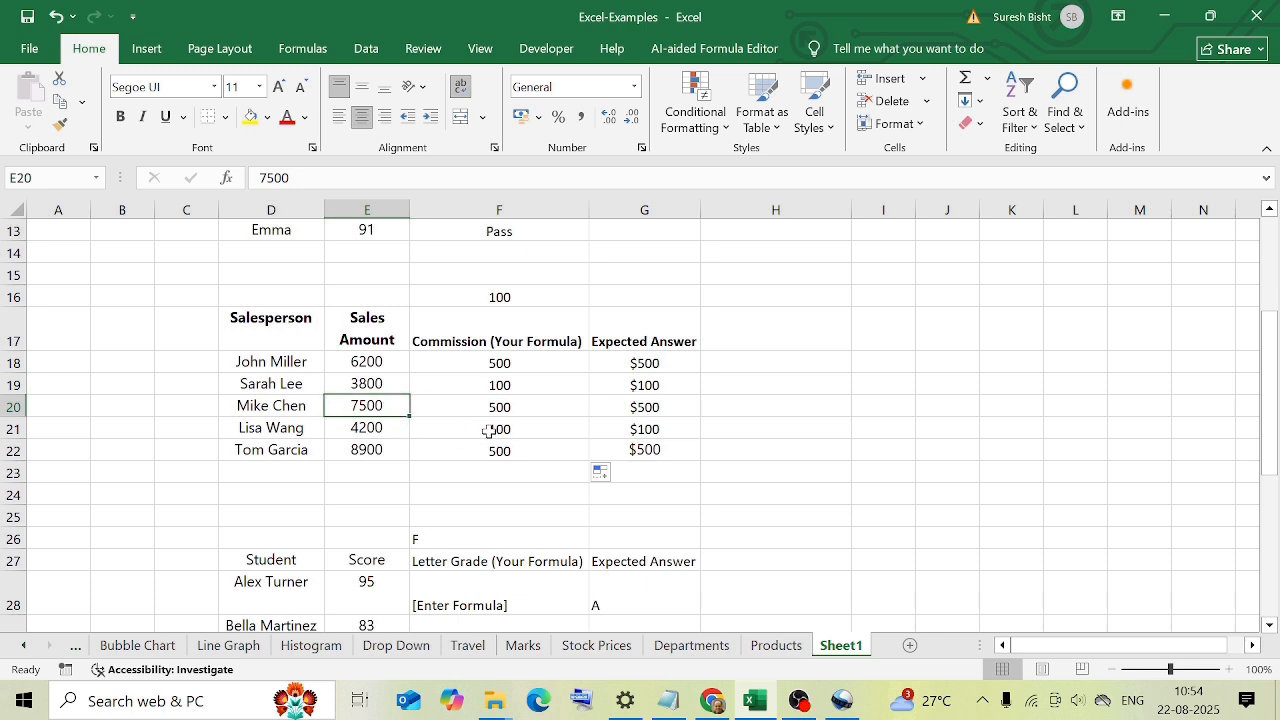
click(451, 466)
click(743, 390)
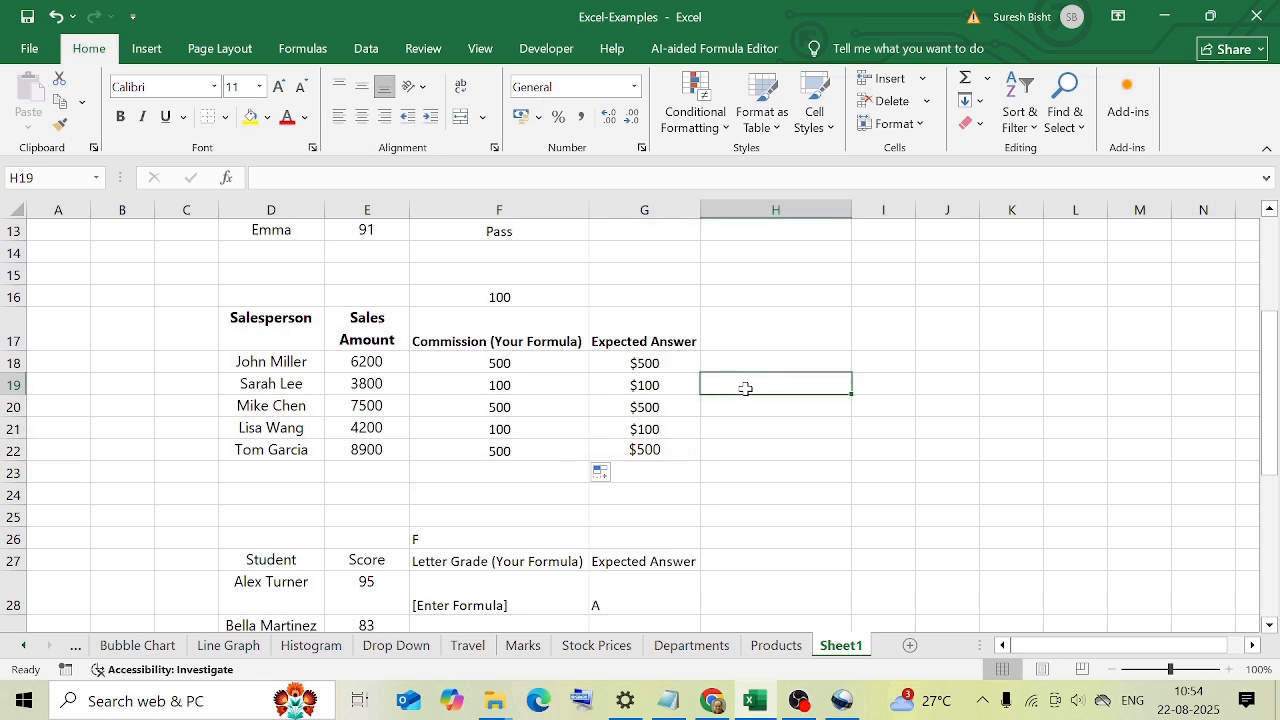
key(Down)
key(Down)
key(Down)
click(730, 360)
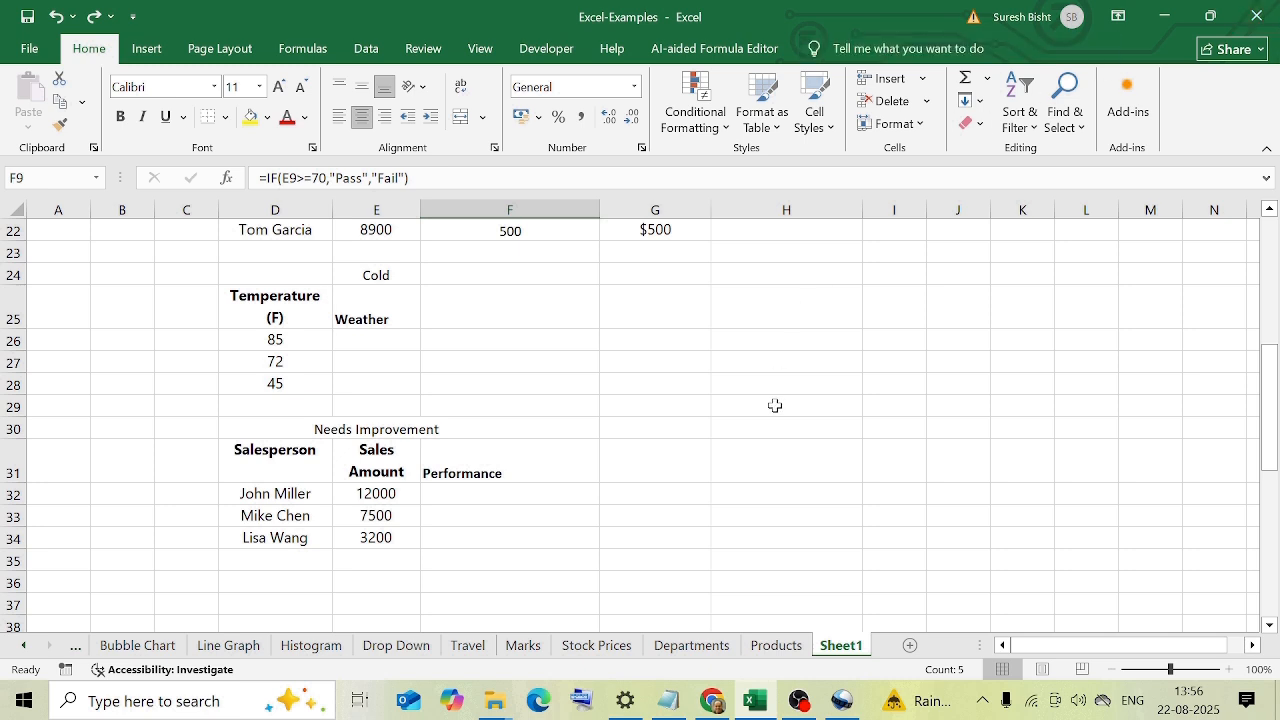
Examine the temperature table and the conditions and outcomes of the nested IF formula in E24.
click(500, 389)
scroll(340, 382, up, 1)
click(276, 384)
drag(275, 403, 275, 450)
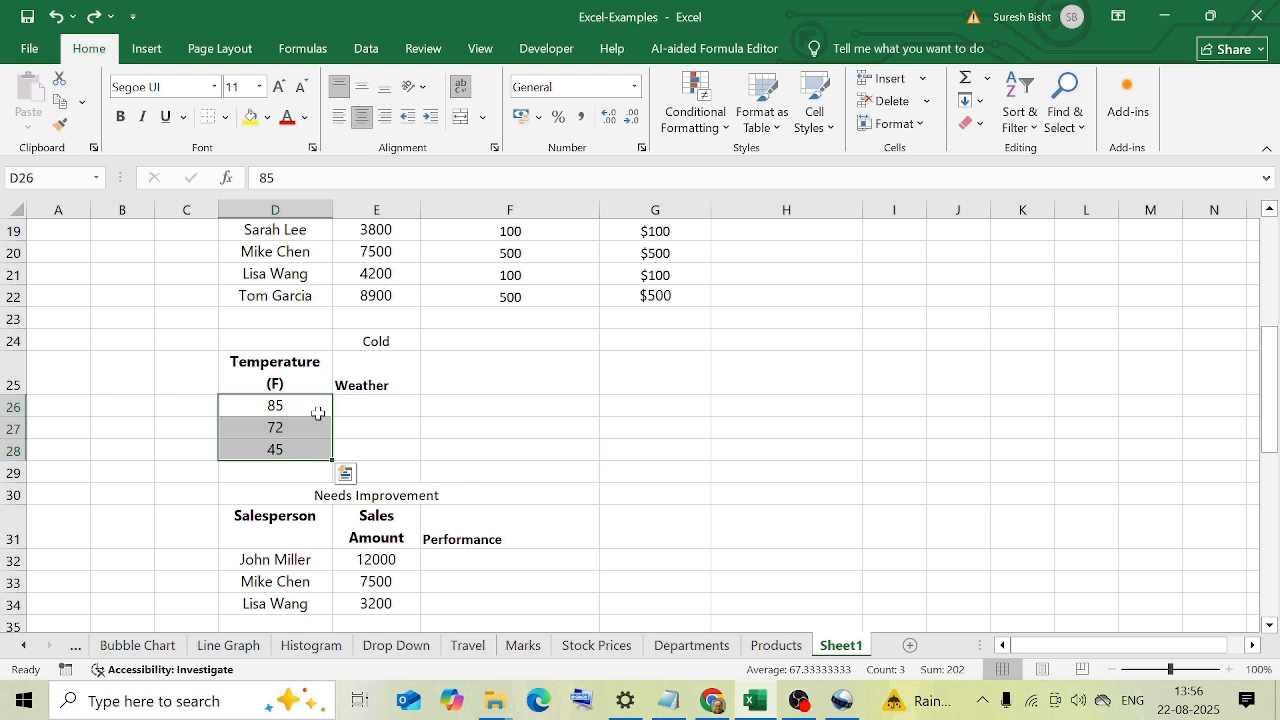
click(374, 410)
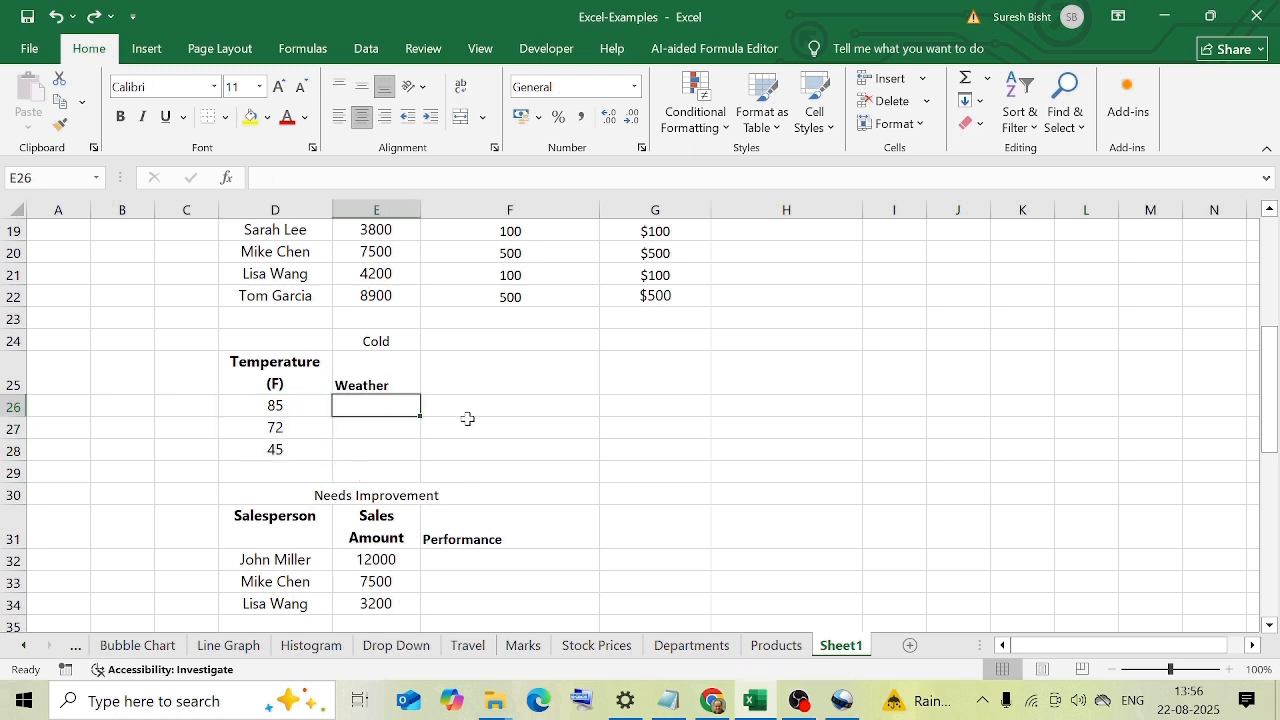
click(376, 341)
click(292, 178)
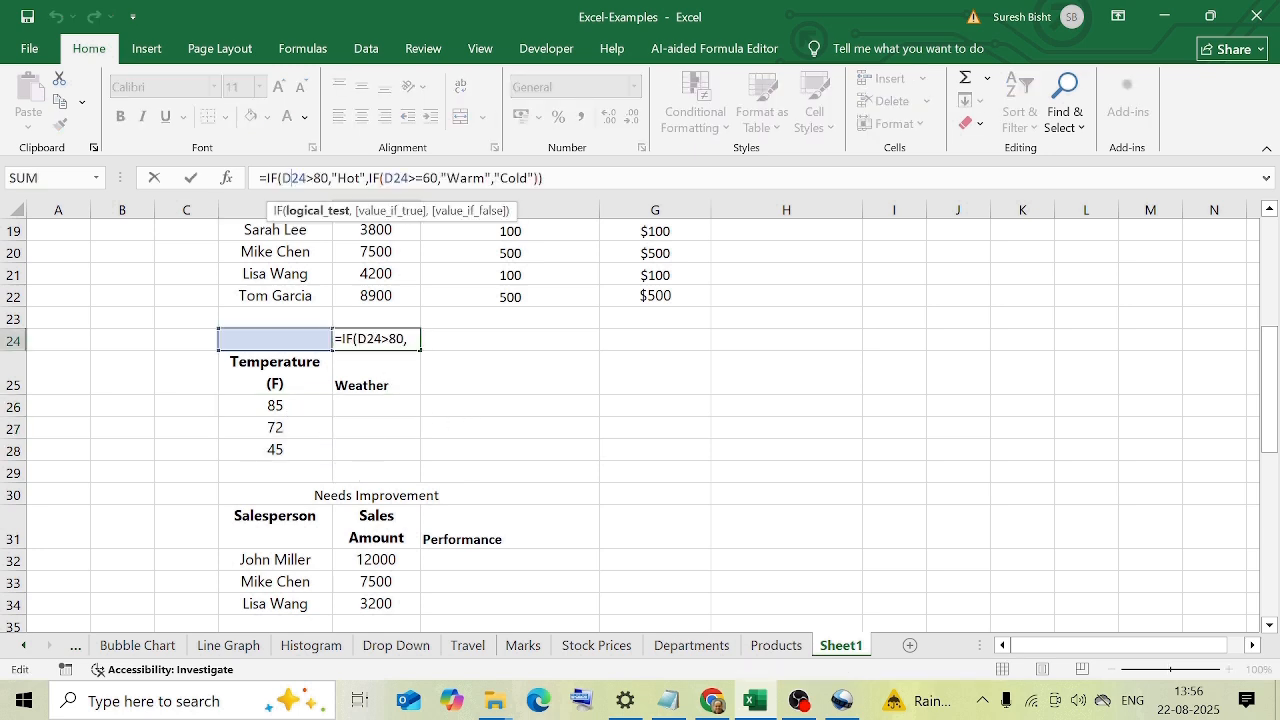
drag(588, 182, 259, 179)
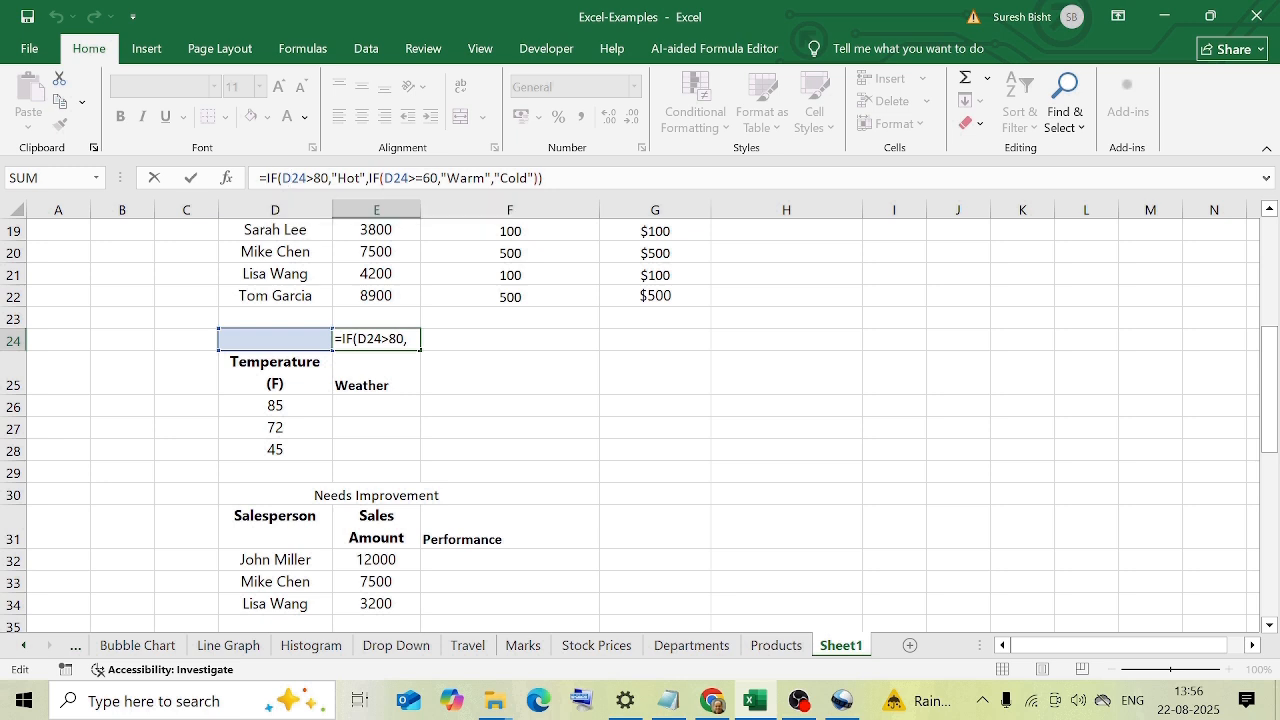
click(308, 178)
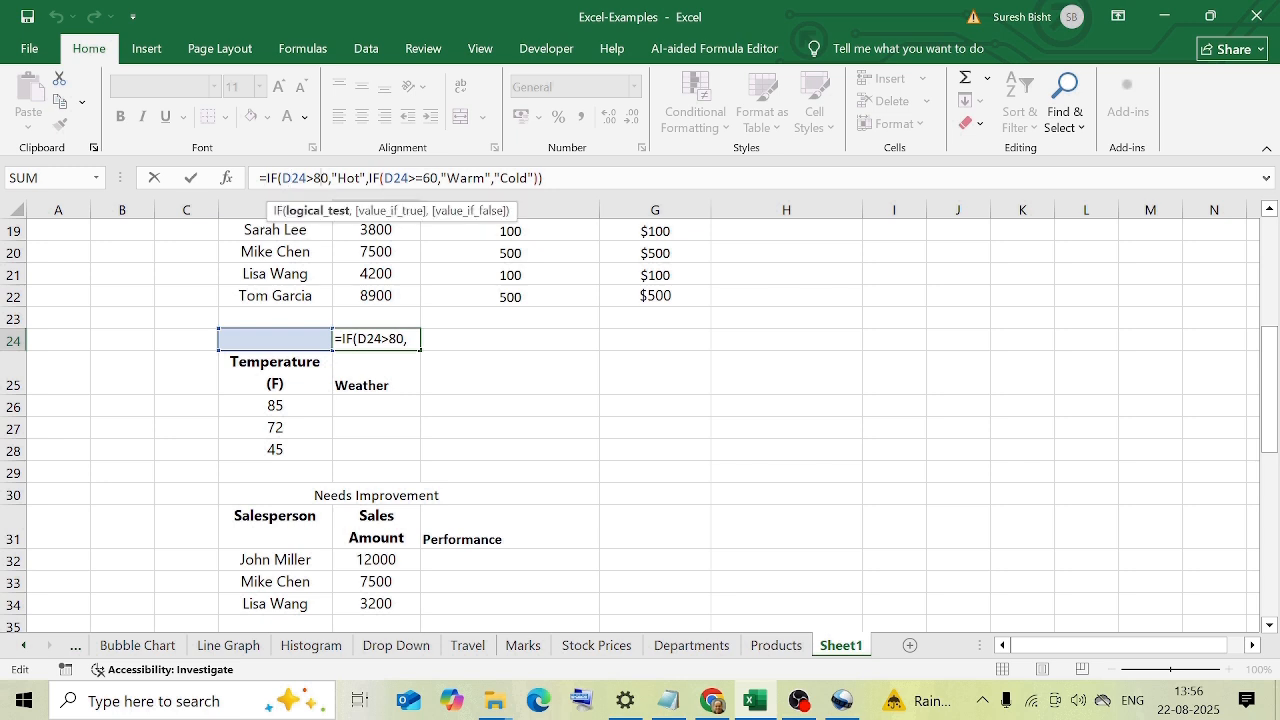
click(355, 178)
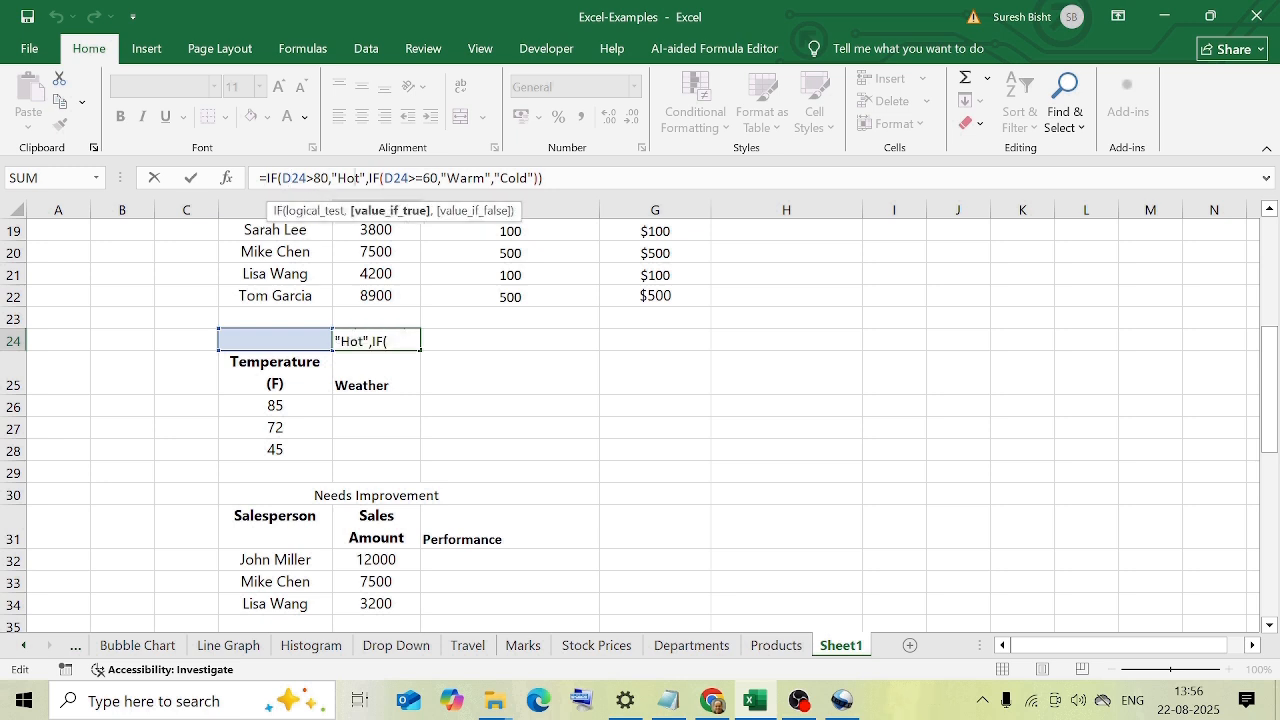
click(309, 178)
click(355, 178)
drag(447, 178, 486, 178)
drag(384, 178, 438, 178)
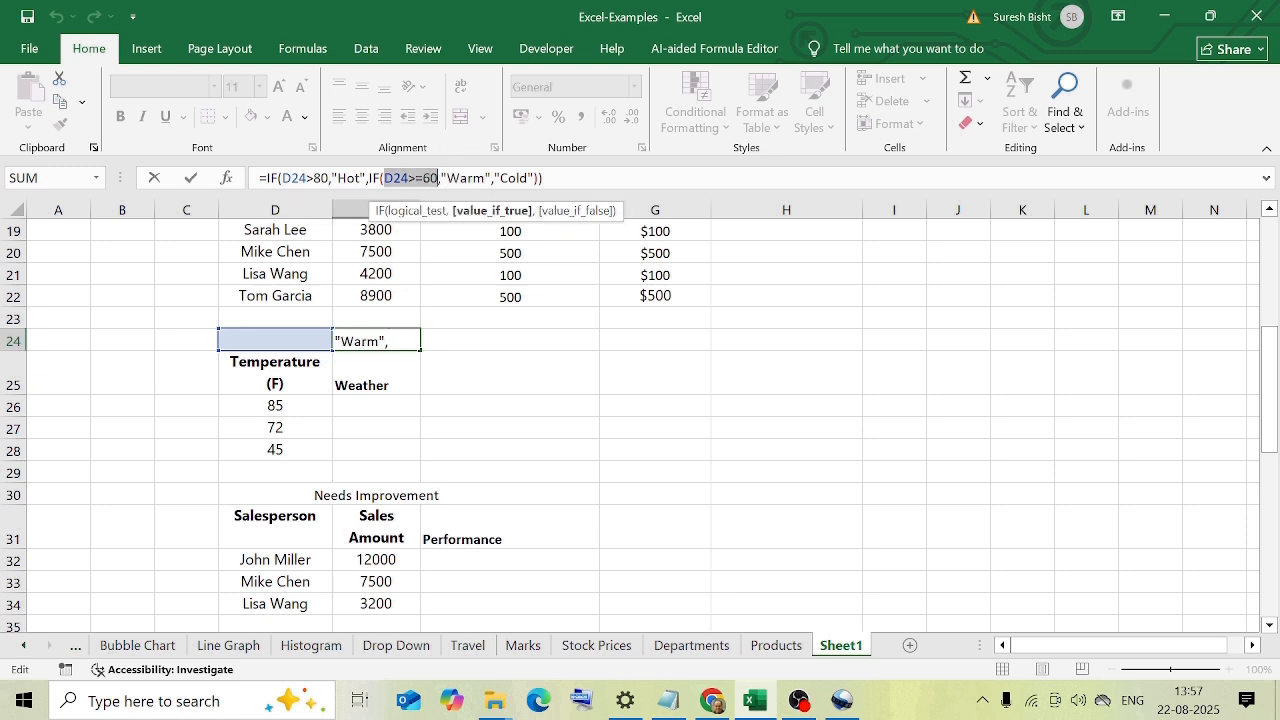
click(517, 178)
key(Escape)
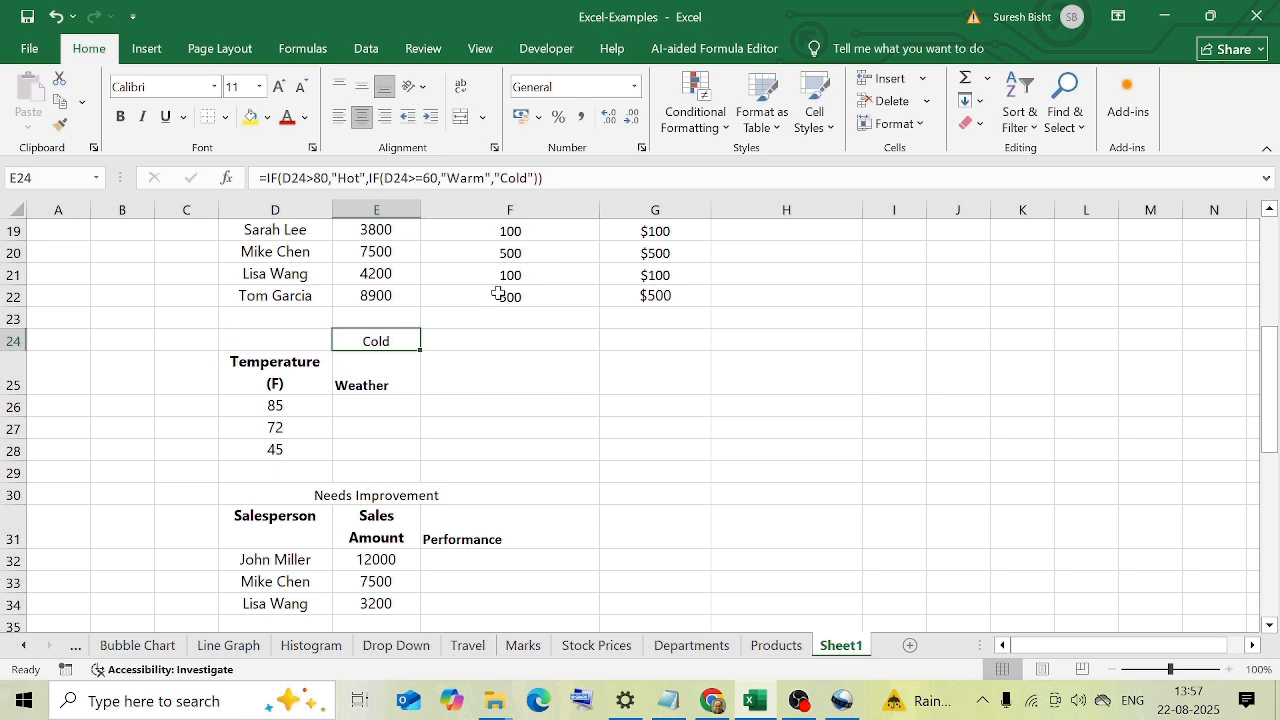
Copy the nested IF formula from E24 into E26, the first Weather cell.
key(ctrl+c)
click(366, 405)
key(ctrl+v)
key(Escape)
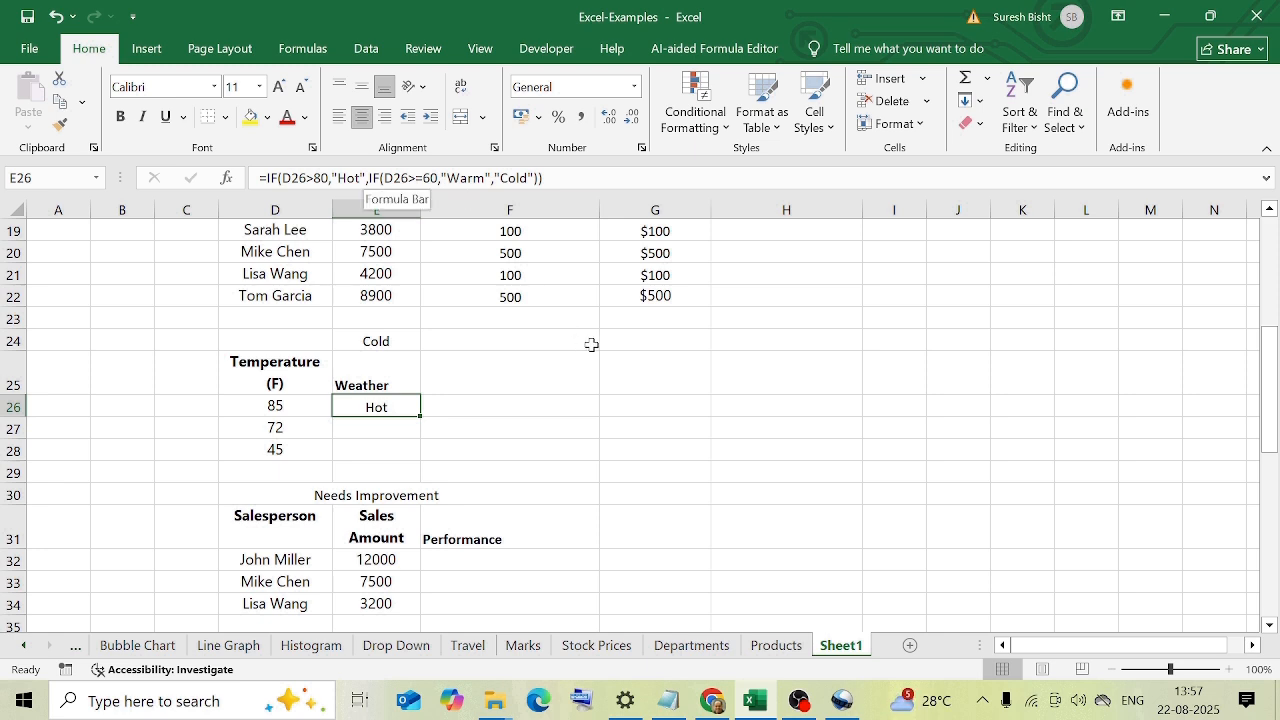
Copy the weather formula from E26 into E27.
key(ctrl+c)
click(394, 428)
key(ctrl+v)
key(Escape)
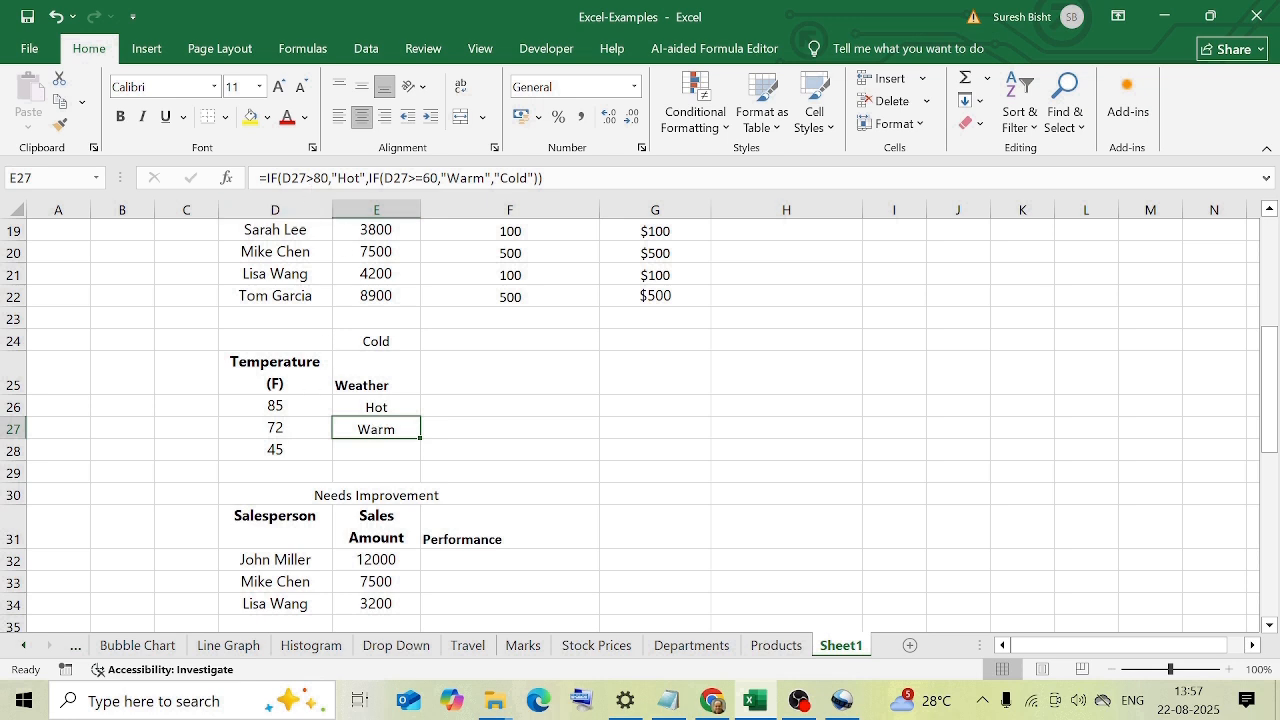
Examine the two conditions and the Hot and Warm outcomes of the nested IF formula in E27.
click(307, 178)
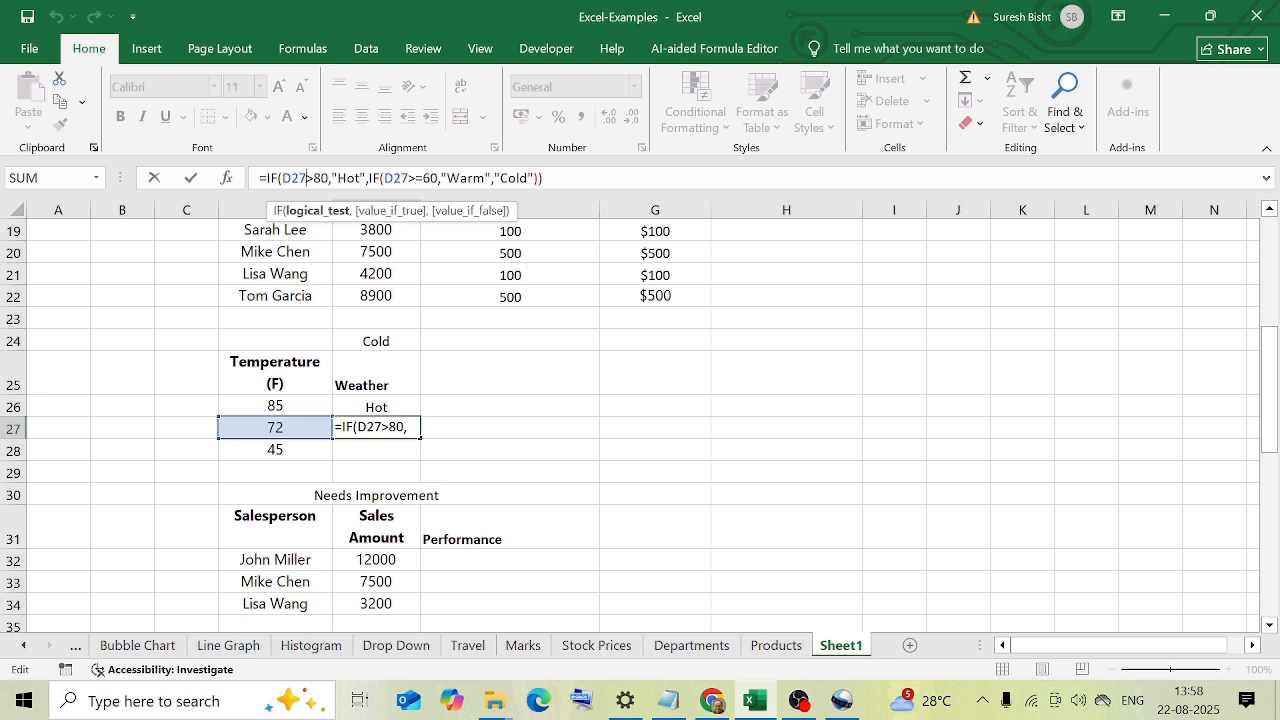
click(366, 178)
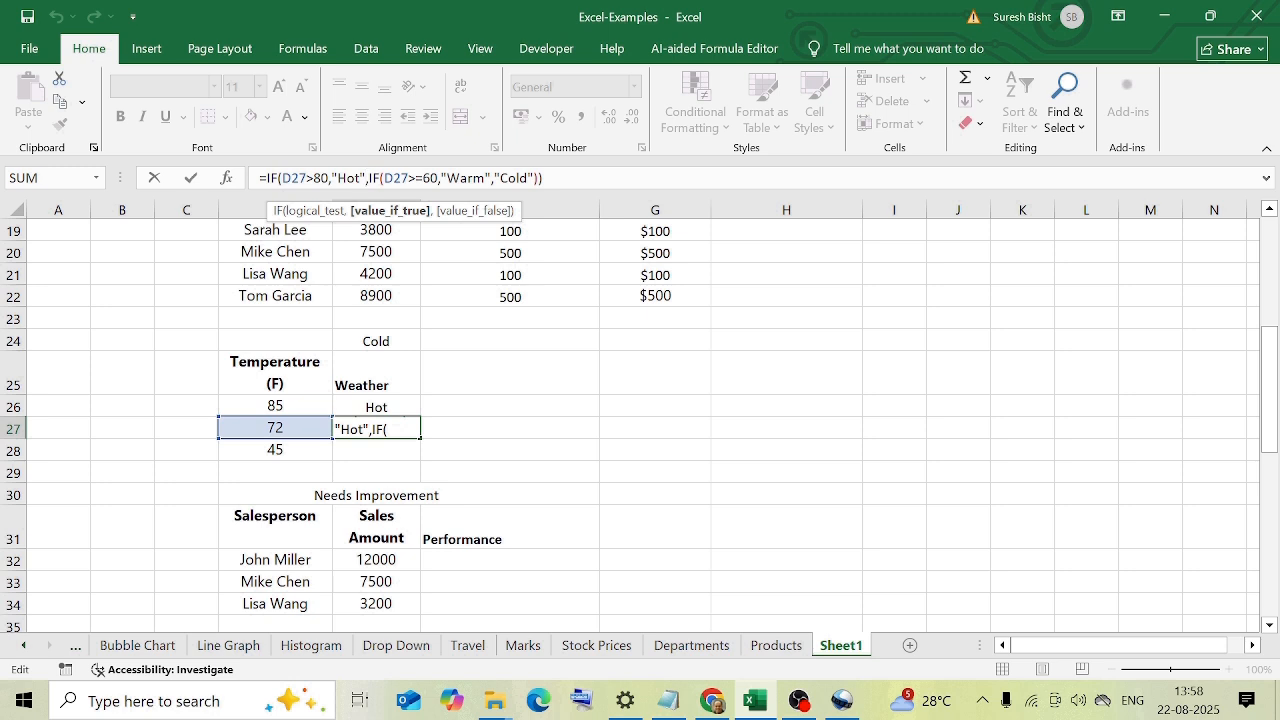
click(431, 178)
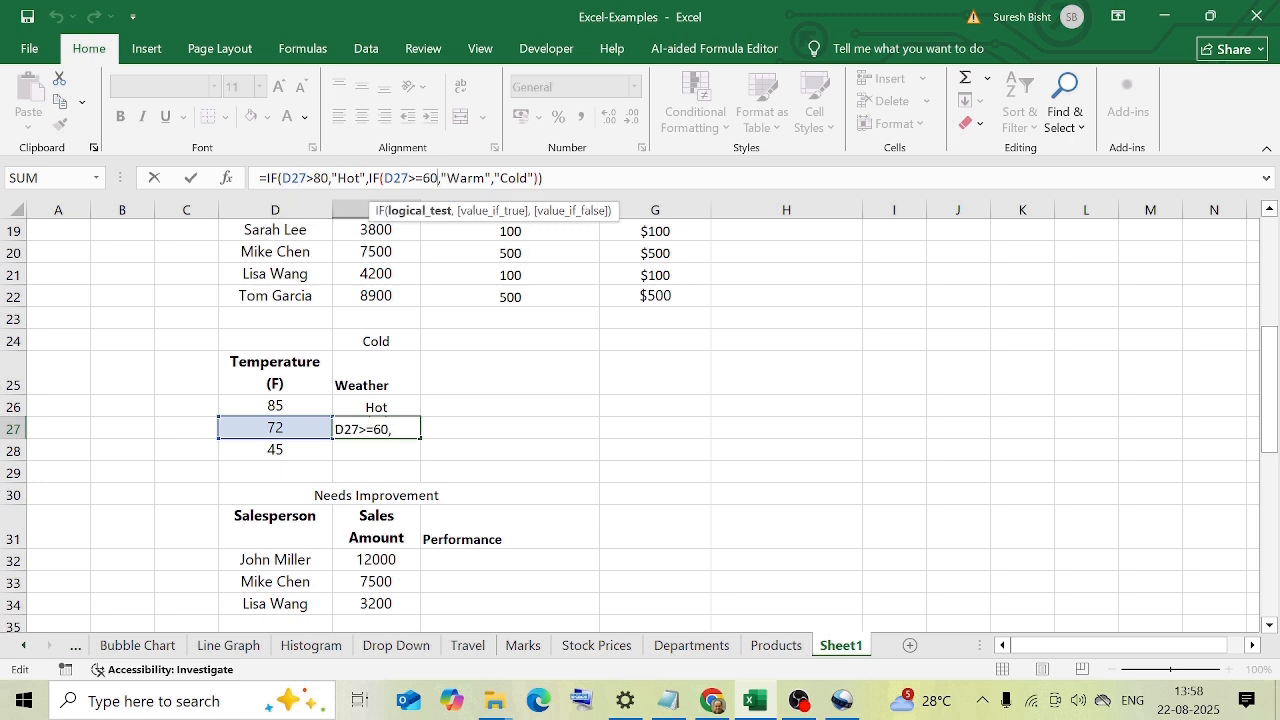
click(461, 178)
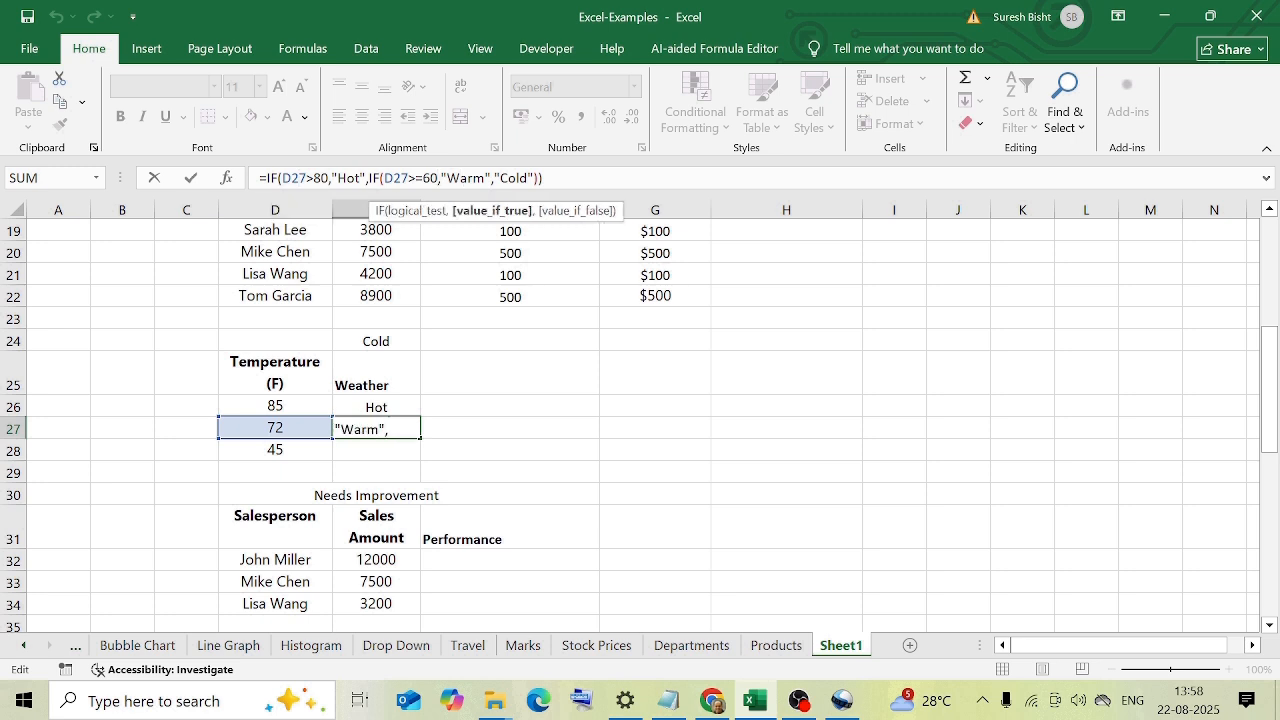
click(460, 422)
Copy the weather formula from E27 into E28.
click(377, 425)
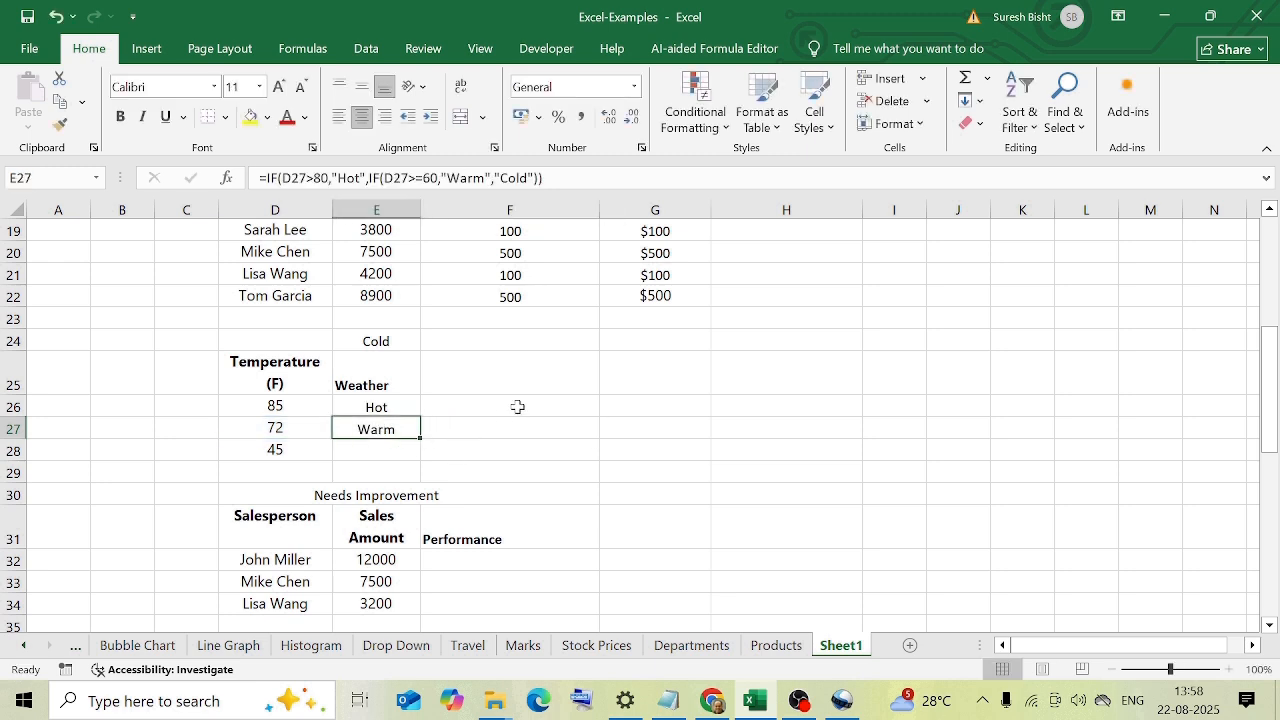
key(ctrl+c)
key(Down)
key(ctrl+v)
key(Escape)
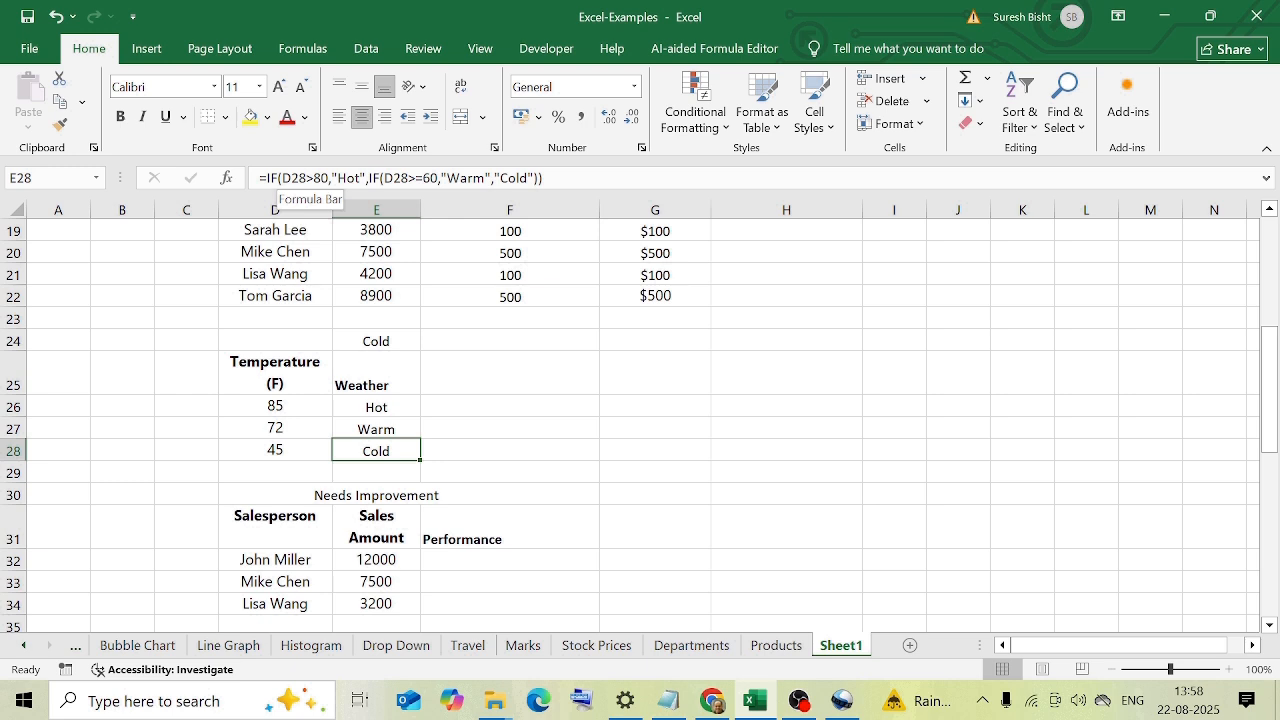
click(450, 450)
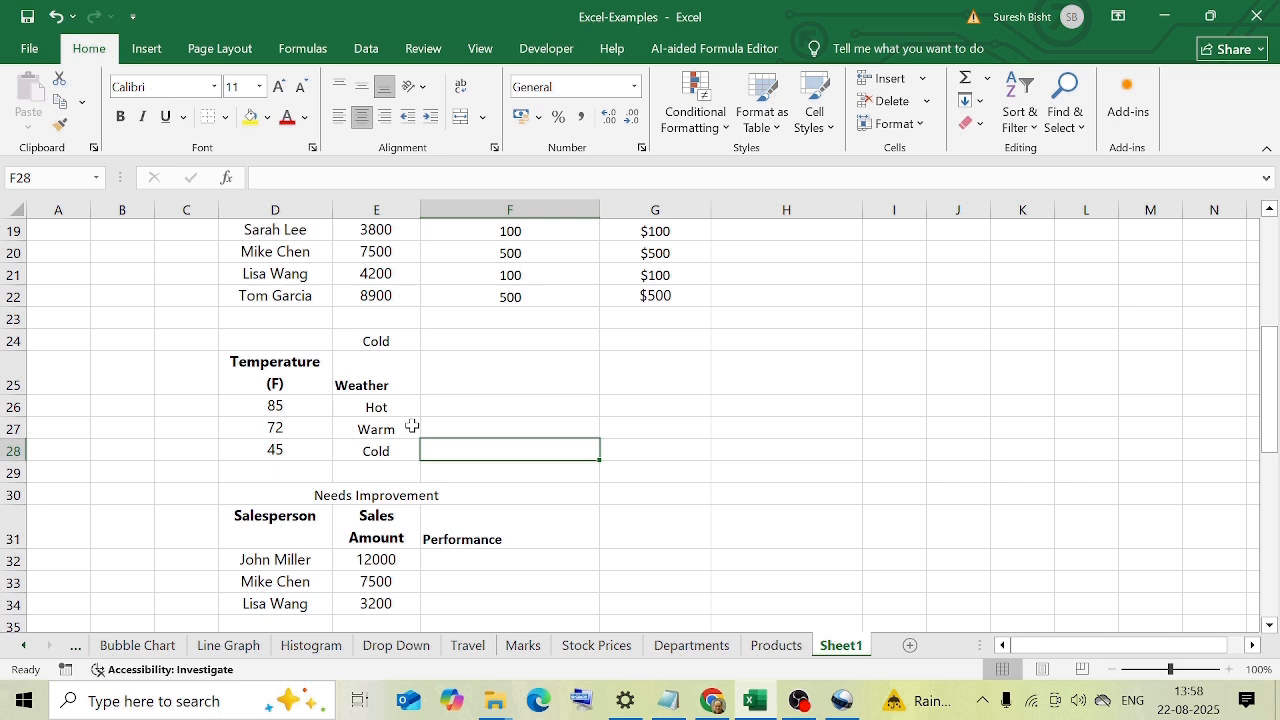
Examine the salesperson table in D31:F34, its sales amounts and the formula cell E30 above it.
scroll(497, 449, down, 1)
drag(260, 458, 491, 552)
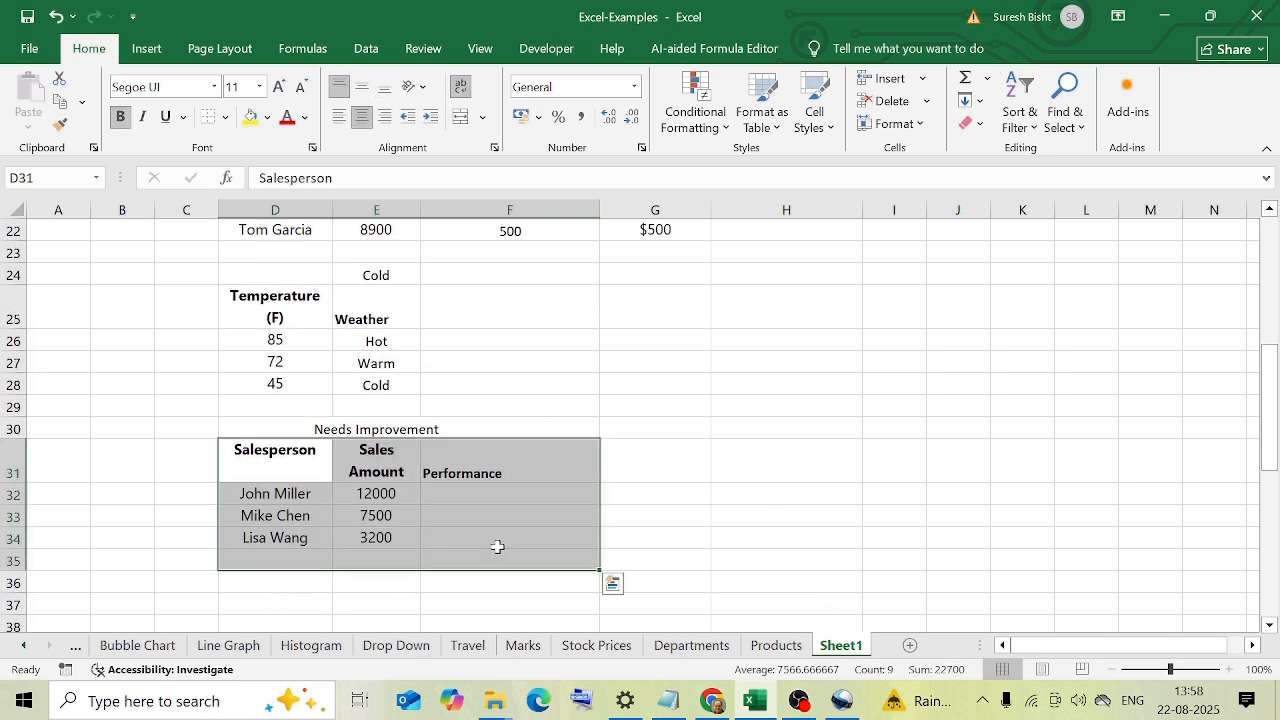
click(738, 491)
click(670, 468)
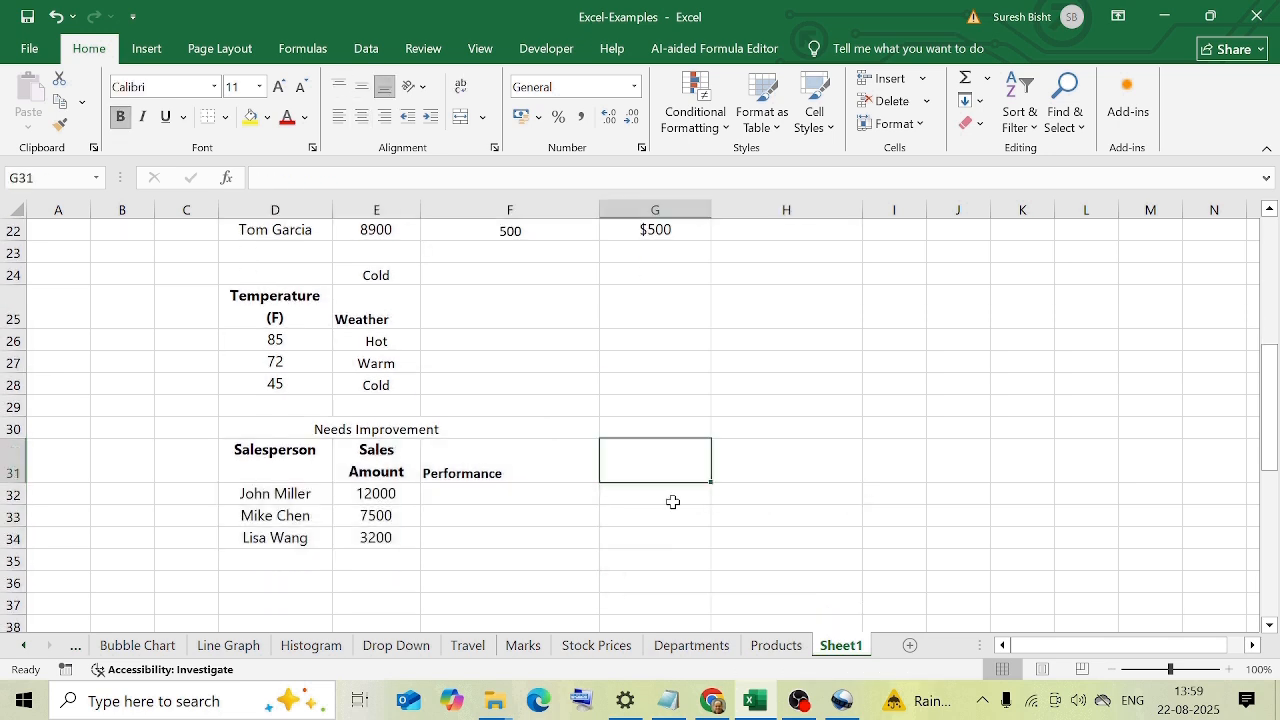
click(560, 494)
click(372, 429)
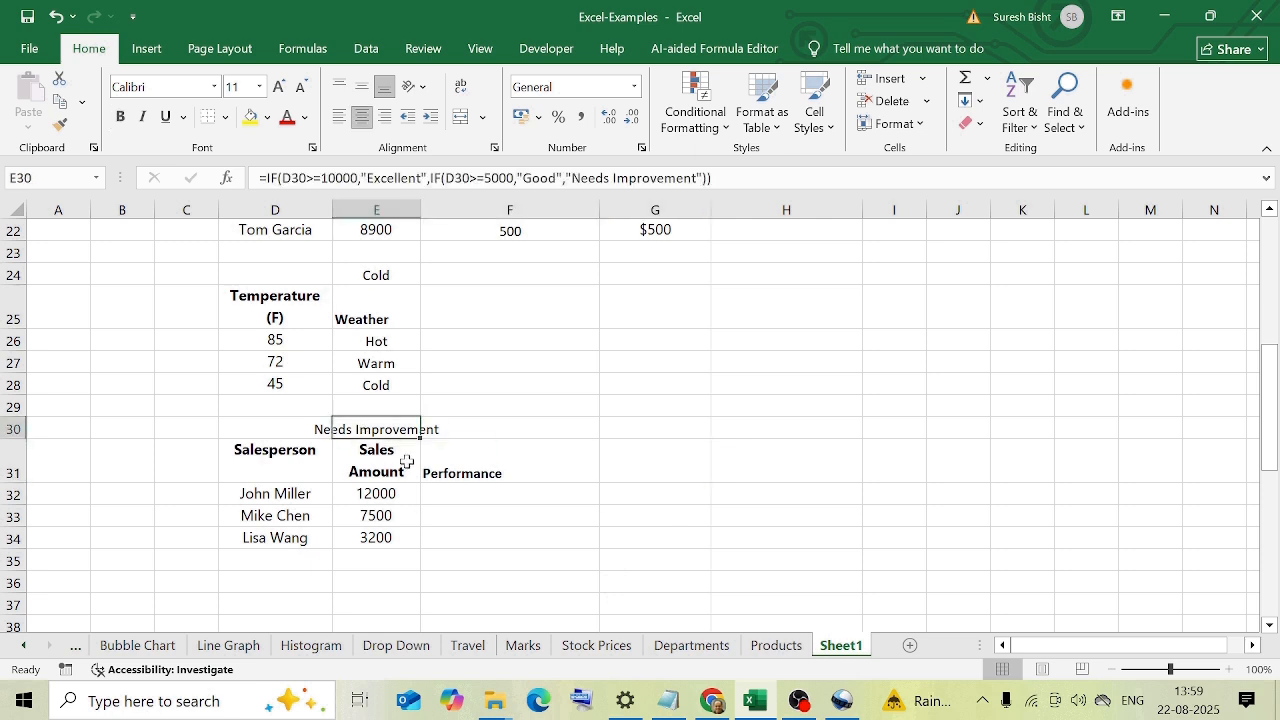
drag(388, 495, 382, 538)
click(406, 500)
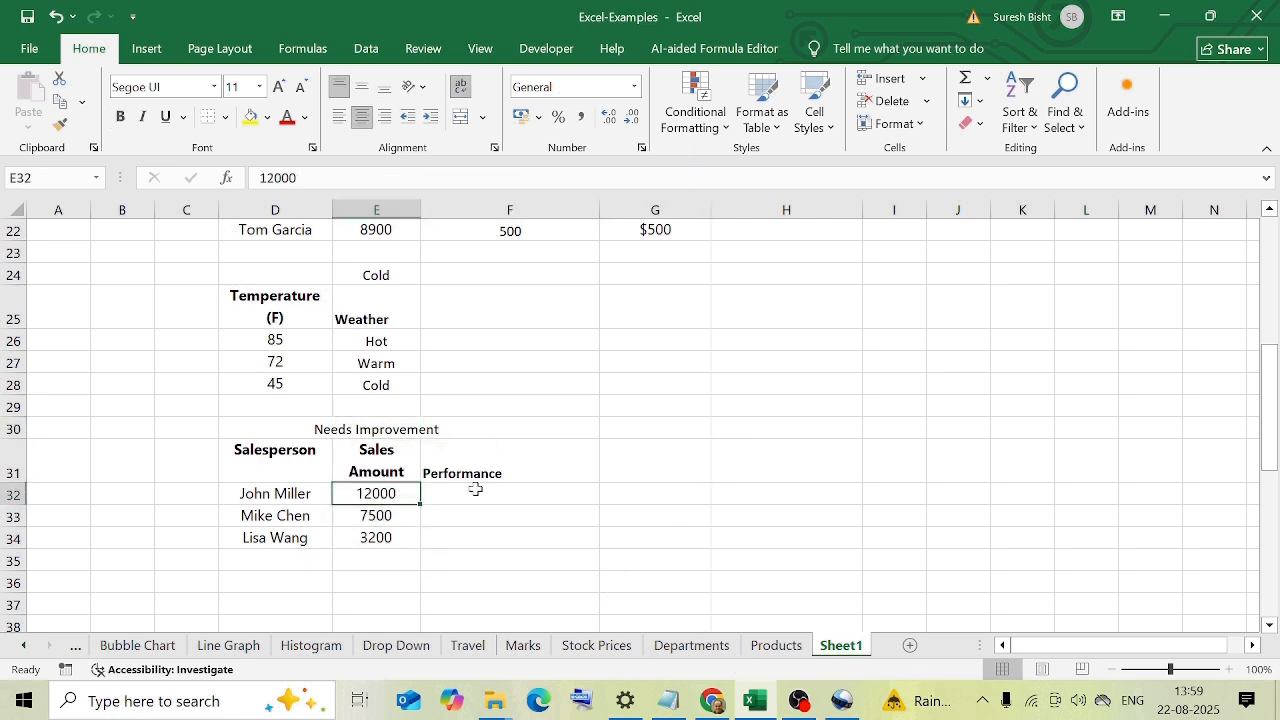
Examine the conditions and outcomes of the nested IF performance formula in E30.
key(Up)
key(Up)
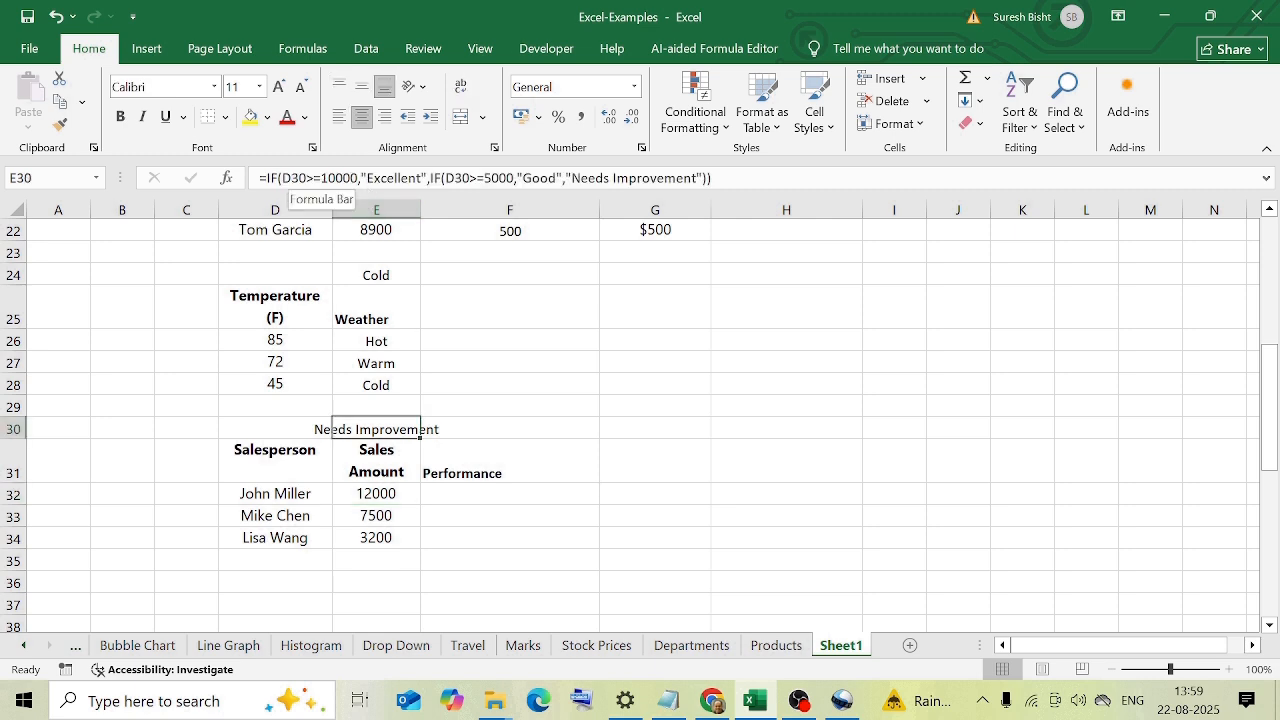
click(394, 178)
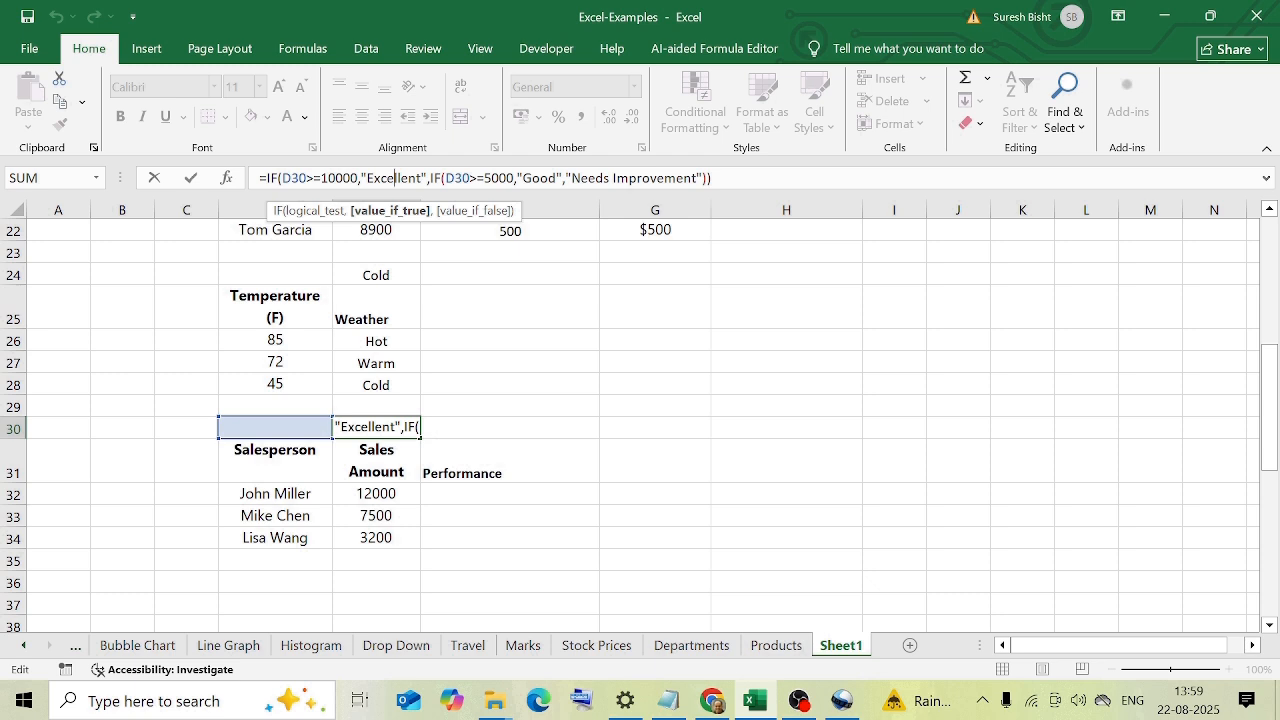
click(463, 178)
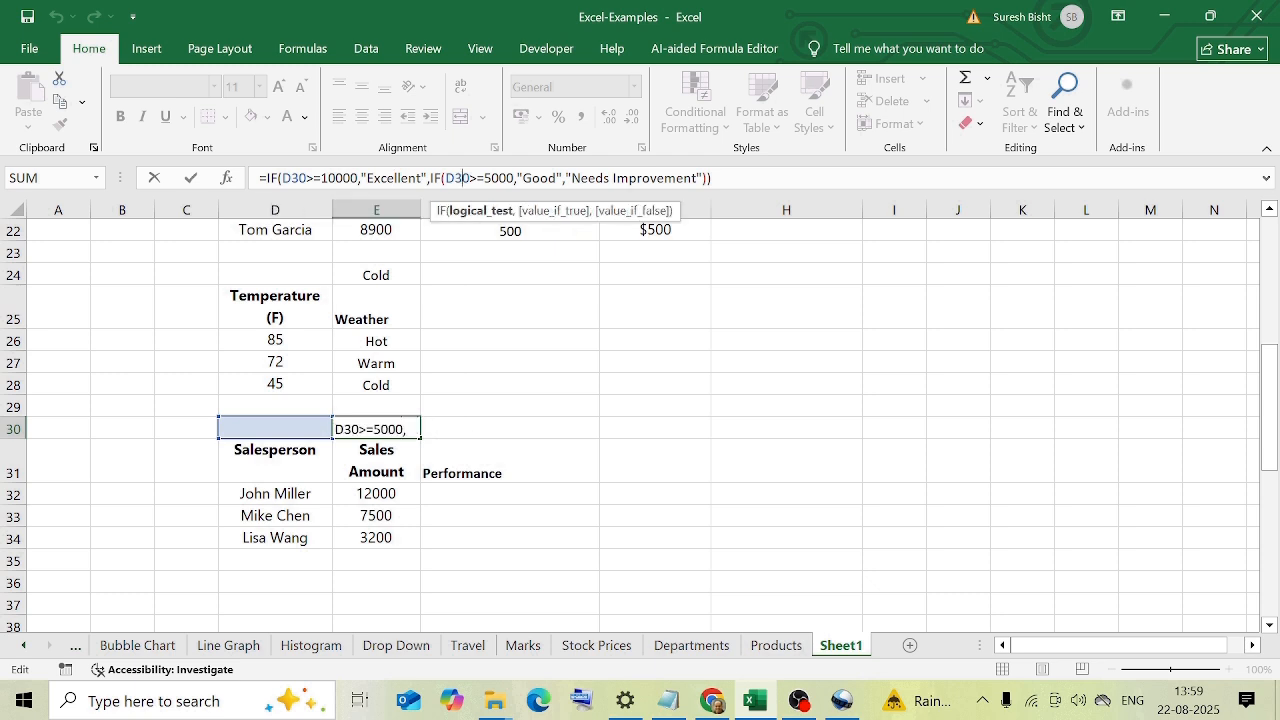
click(557, 178)
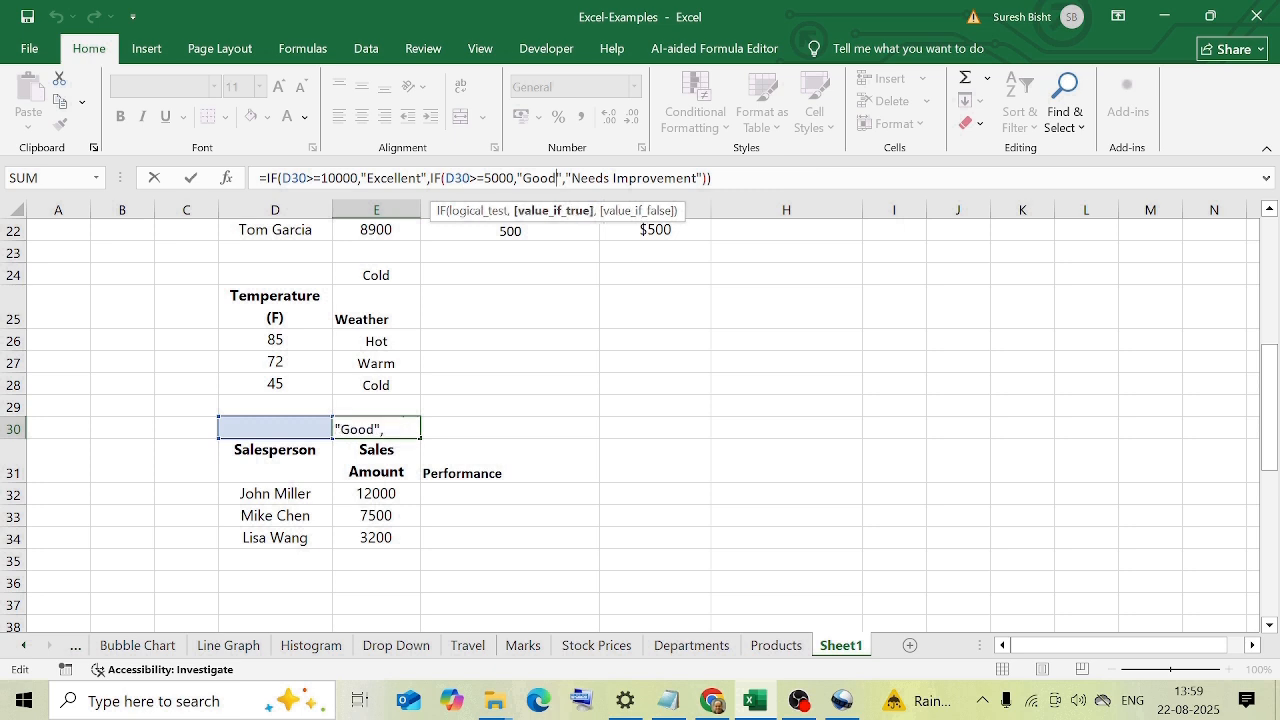
key(ctrl+Return)
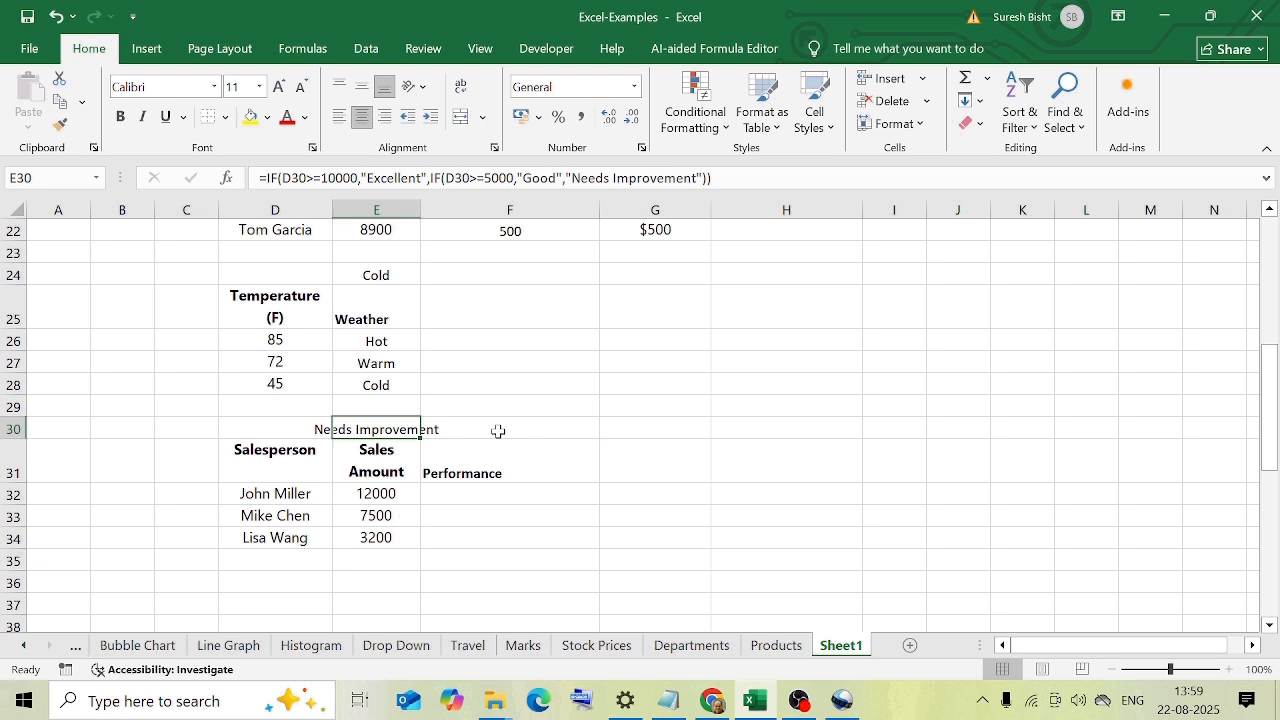
Copy the nested IF formula from E30 into F32, the first Performance cell.
key(ctrl+c)
click(470, 495)
key(Return)
click(386, 498)
Copy the performance formula from F32 into F33.
click(482, 506)
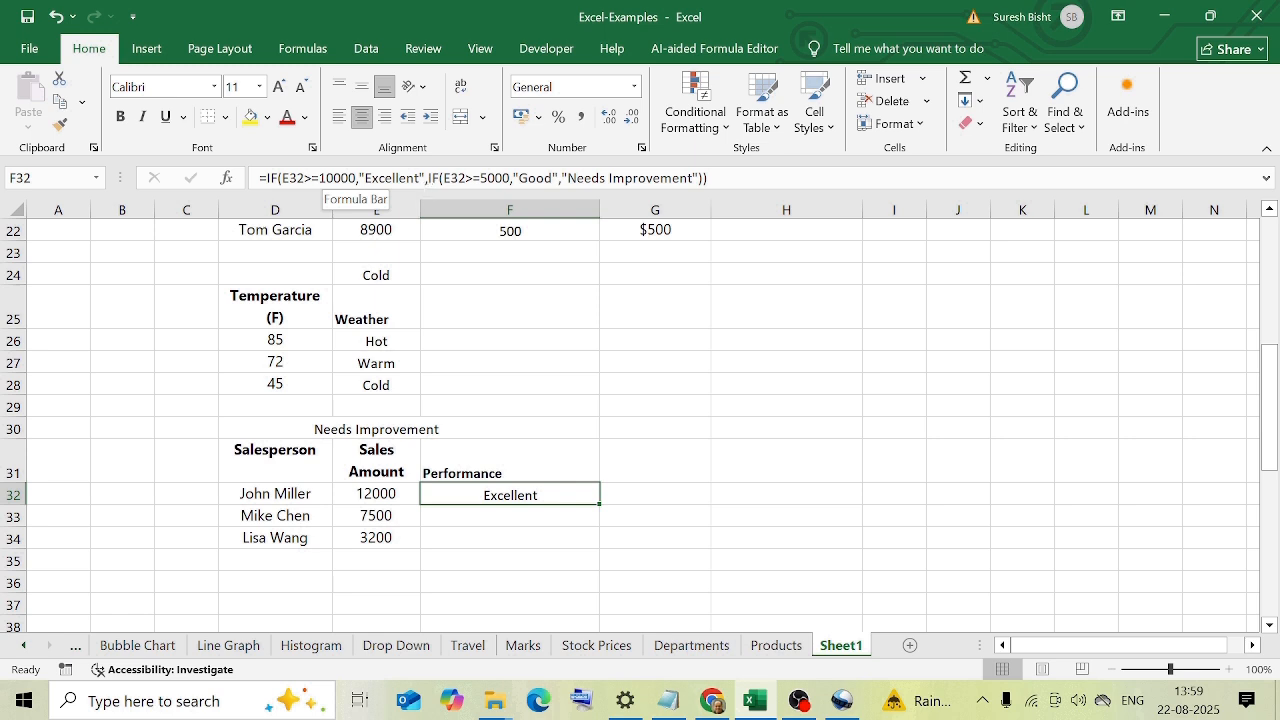
key(ctrl+c)
key(Down)
key(Return)
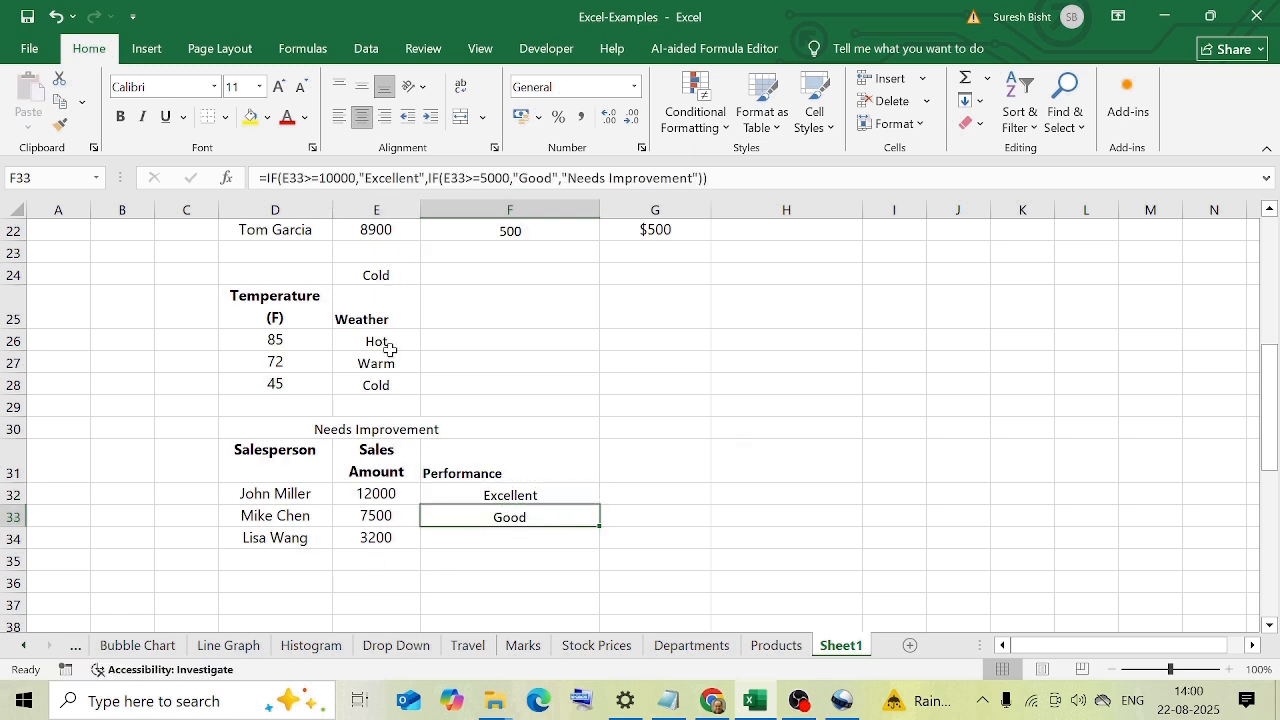
Examine the first condition and the nested IF in the F33 performance formula.
click(334, 178)
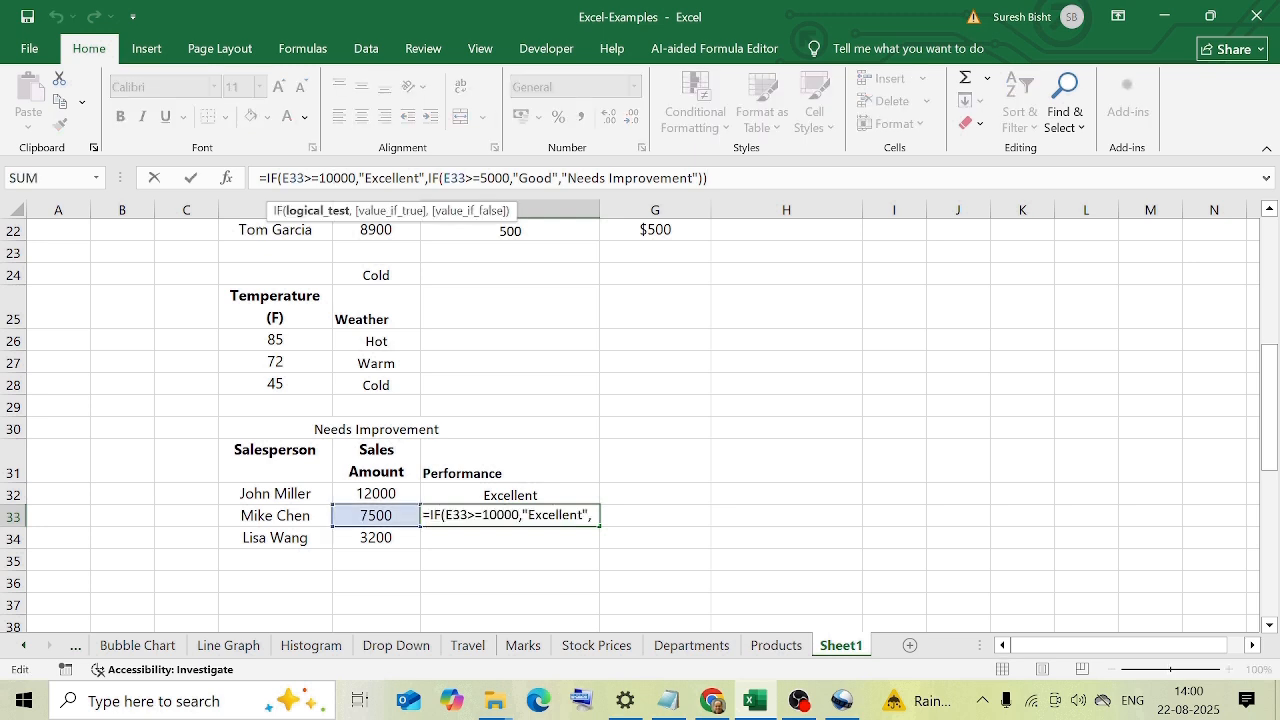
click(428, 178)
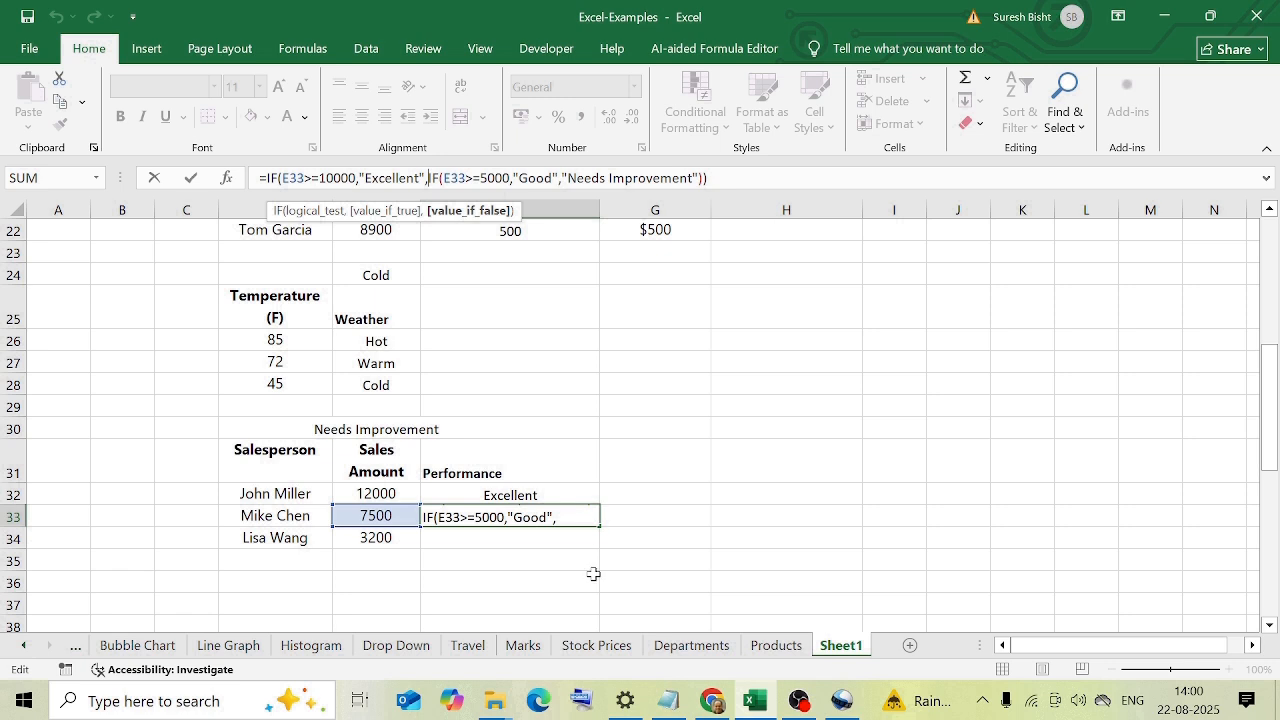
key(ctrl+Return)
Copy the performance formula from F33 into F34.
key(ctrl+c)
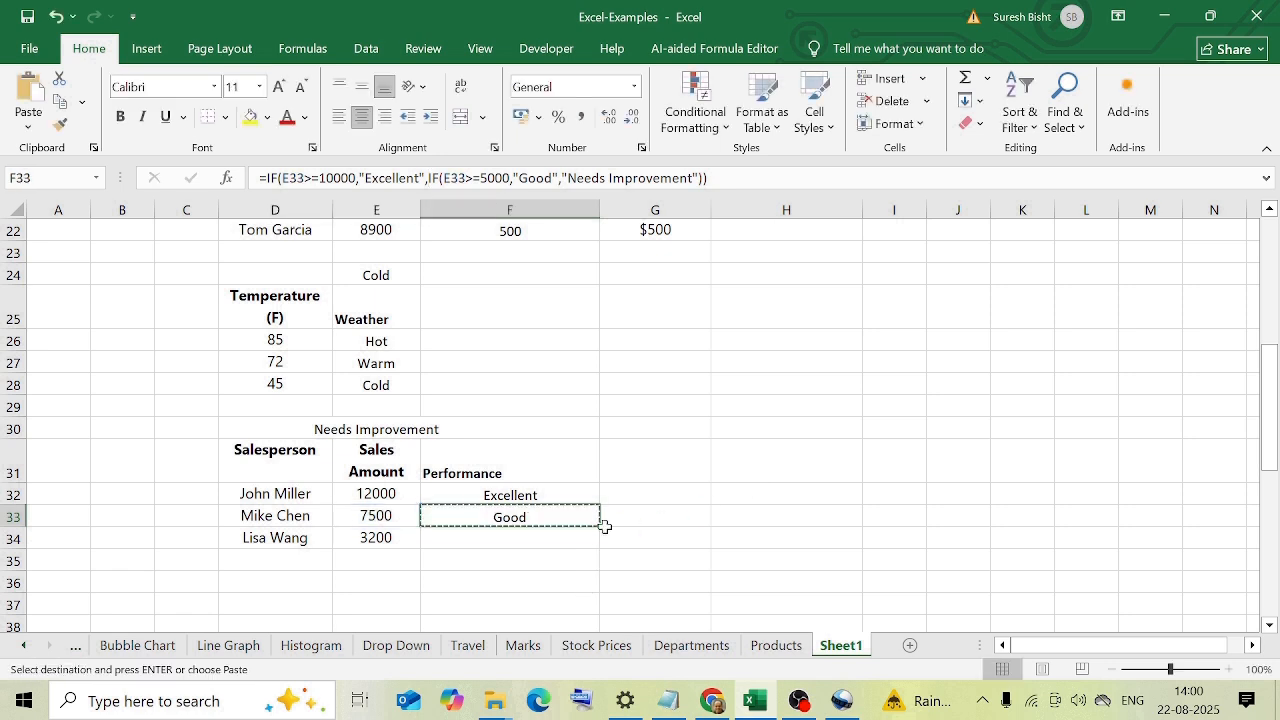
click(557, 538)
key(ctrl+v)
key(Escape)
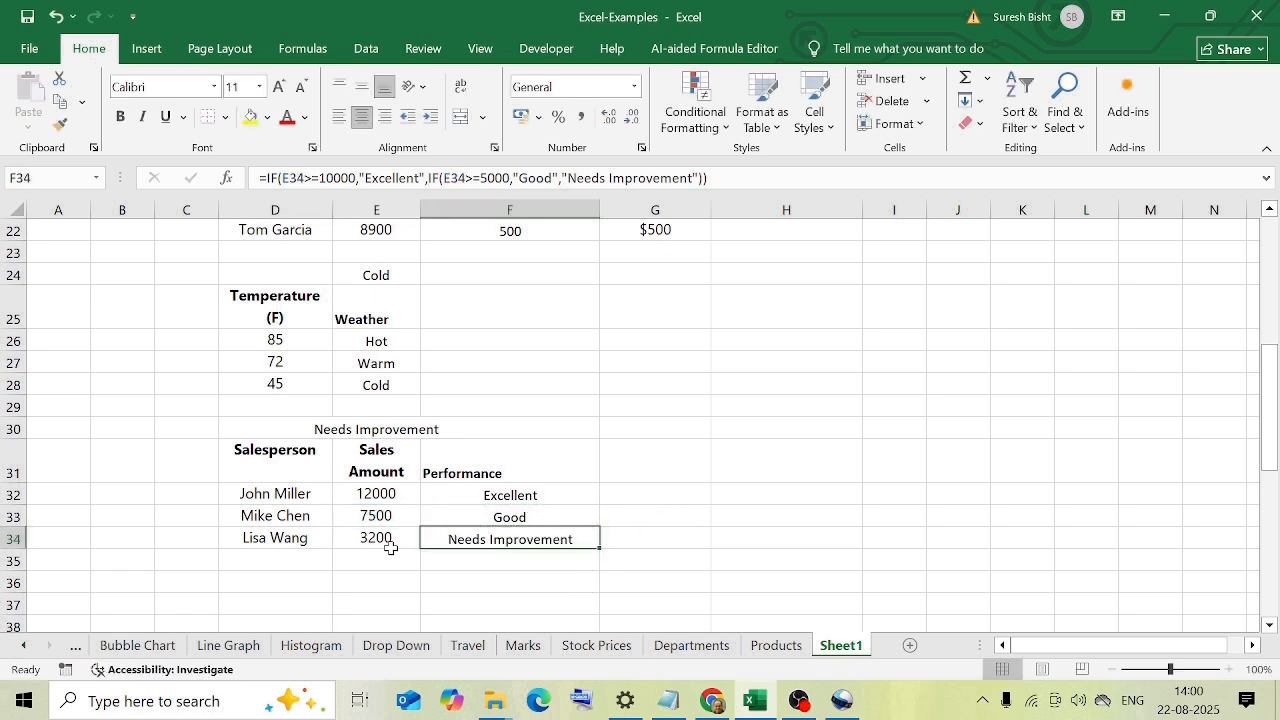
Examine both conditions of the nested IF formula in F34.
click(347, 178)
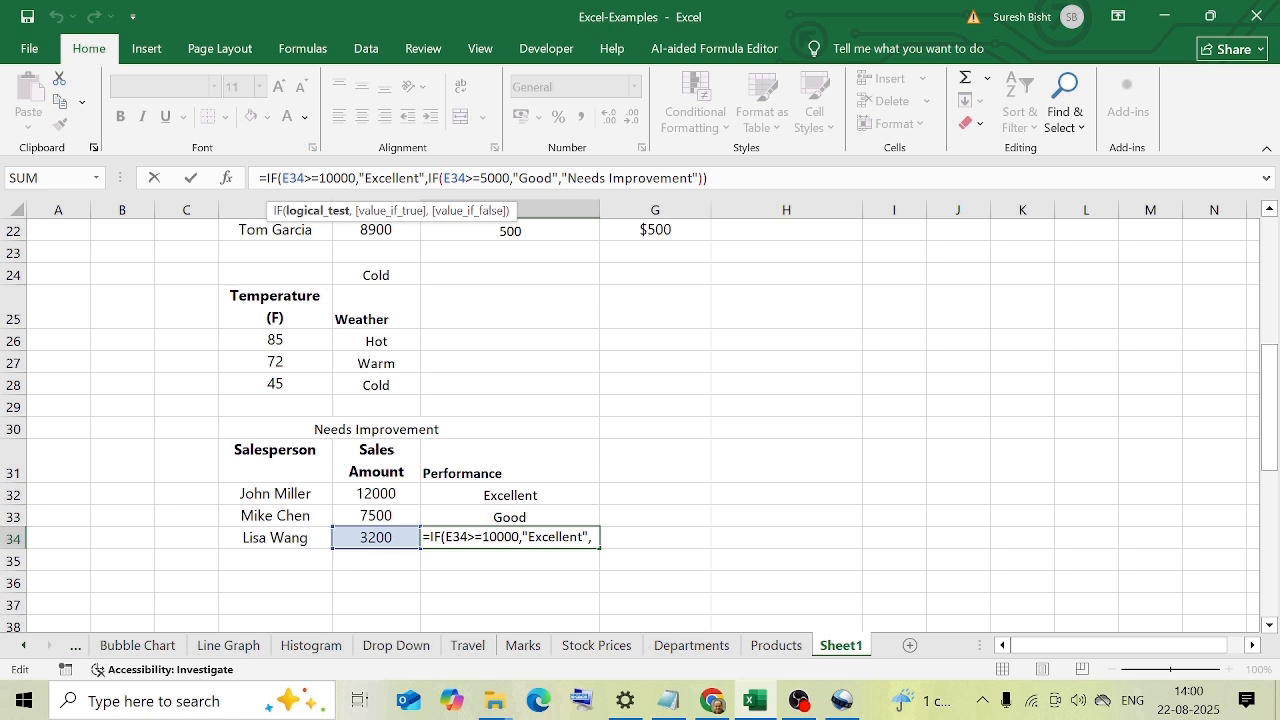
click(443, 178)
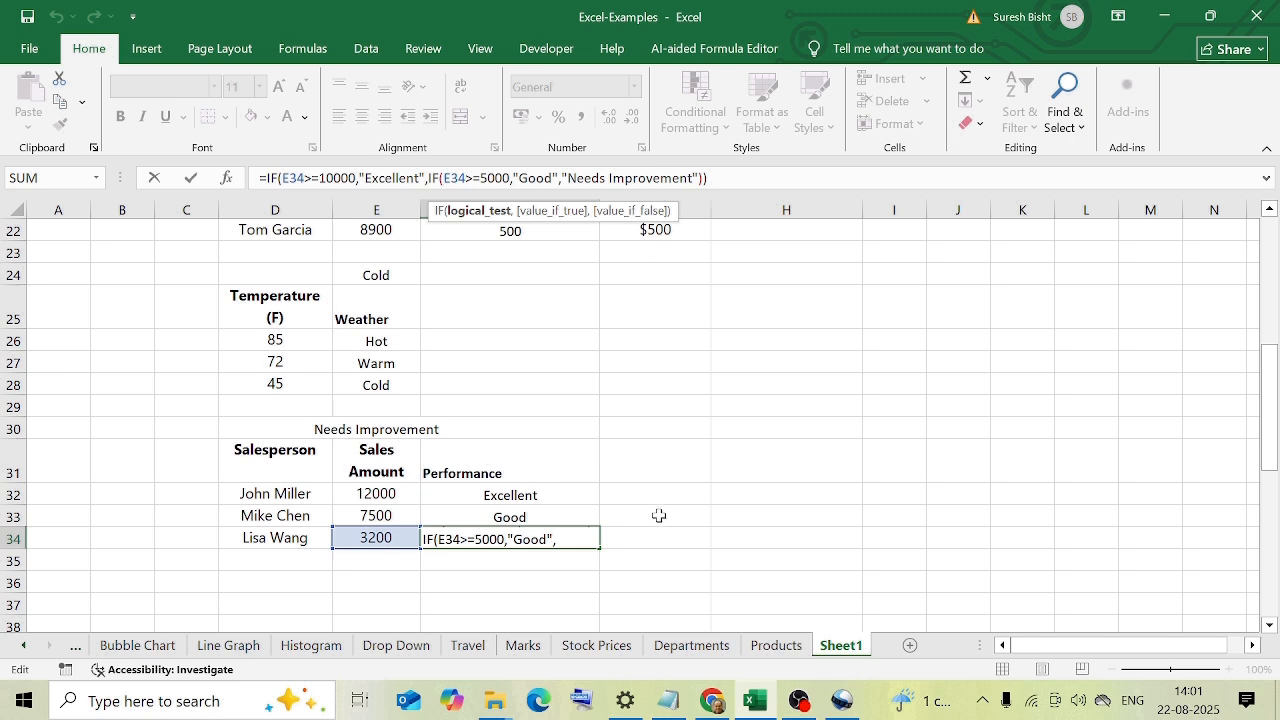
click(655, 560)
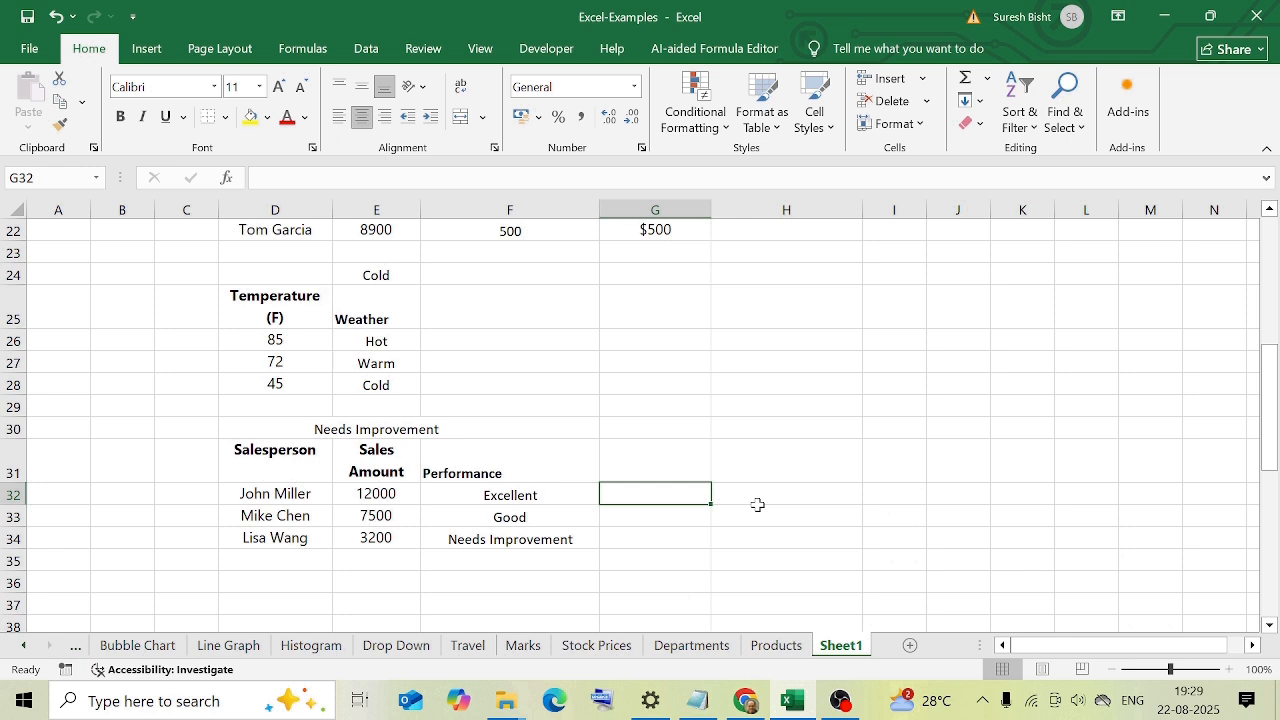
Remove the last closing parenthesis from the formula in F32 and accept Excel's proposed correction.
click(536, 487)
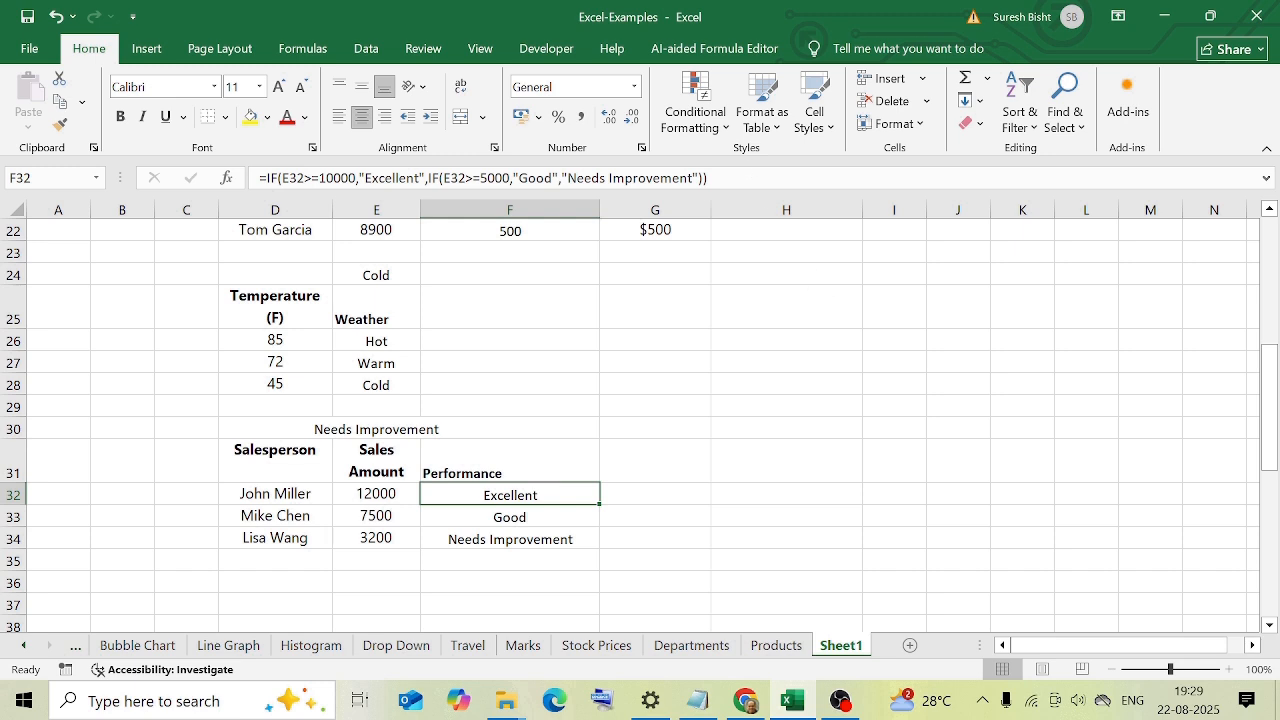
key(F2)
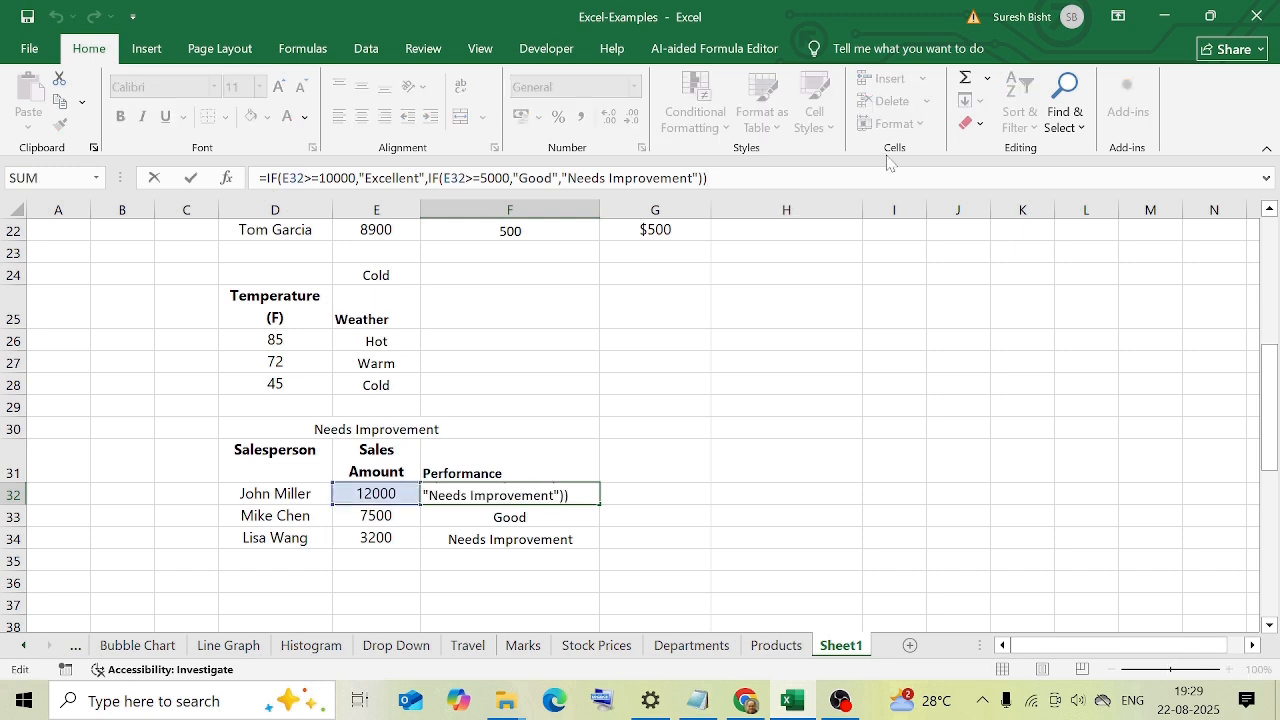
key(BackSpace)
key(Return)
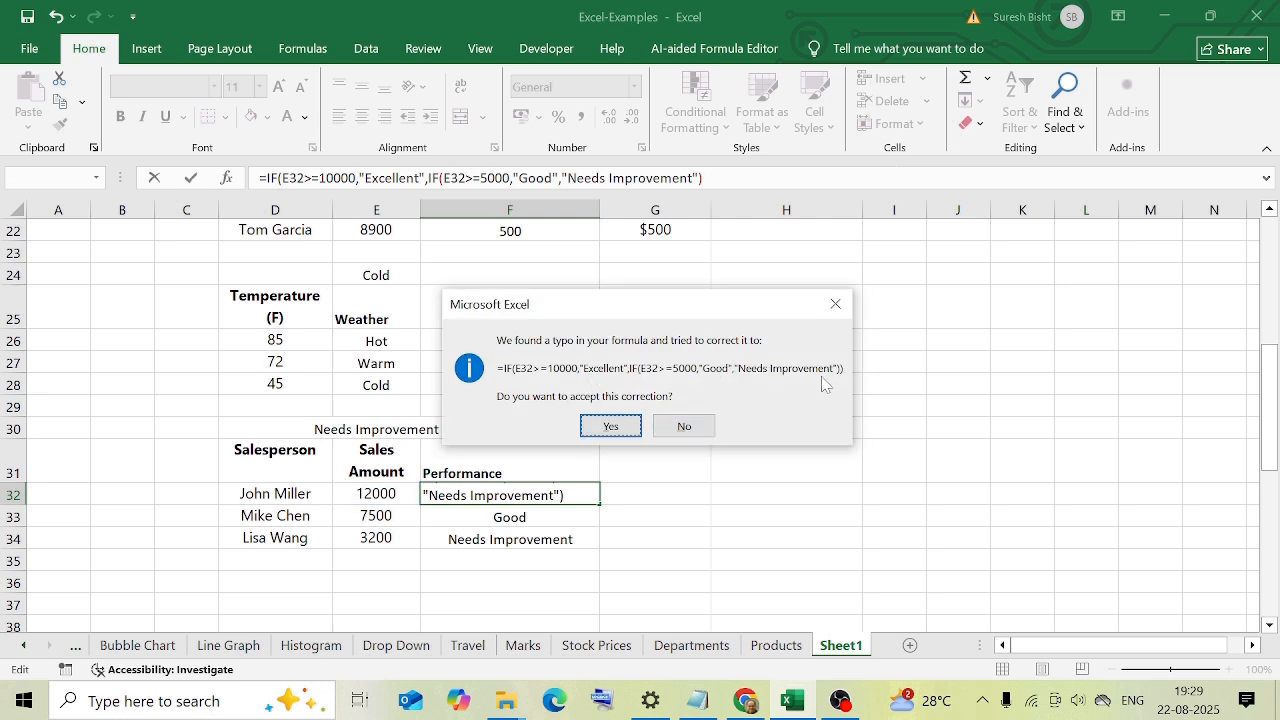
click(630, 430)
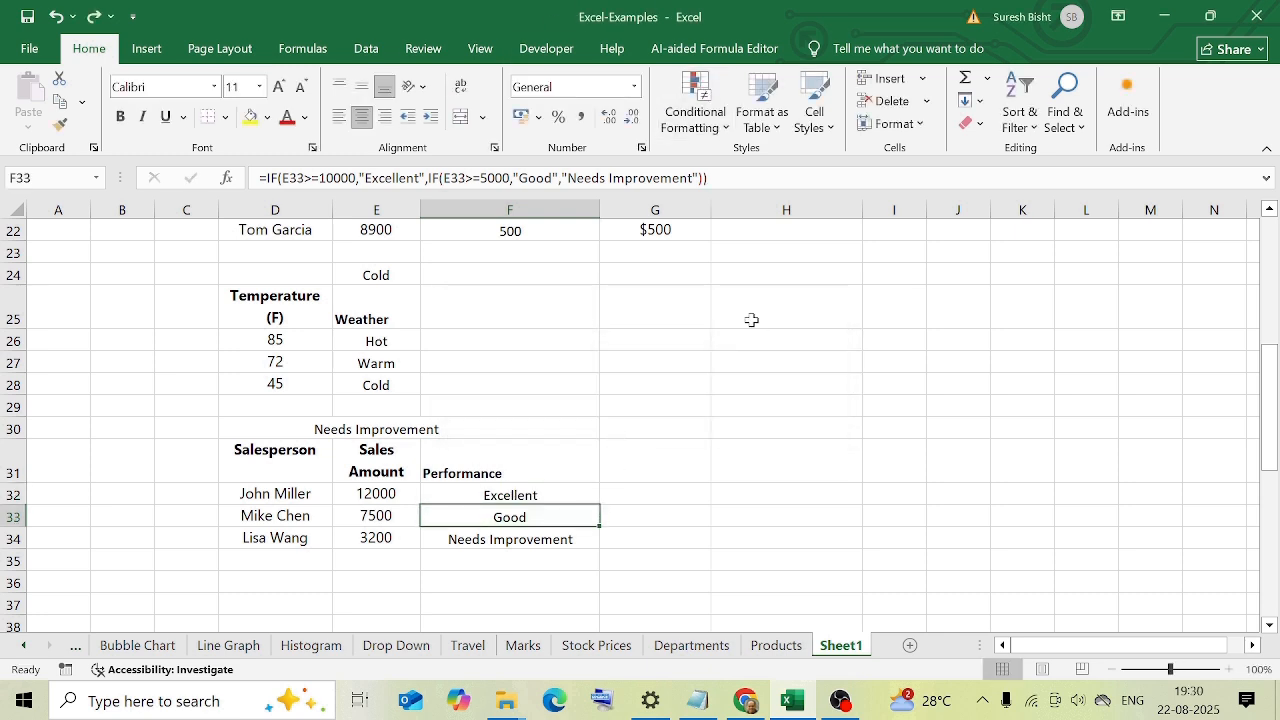
Remove the quotation marks around Good in the F33 formula, enter it, and put the quotation marks back.
click(529, 178)
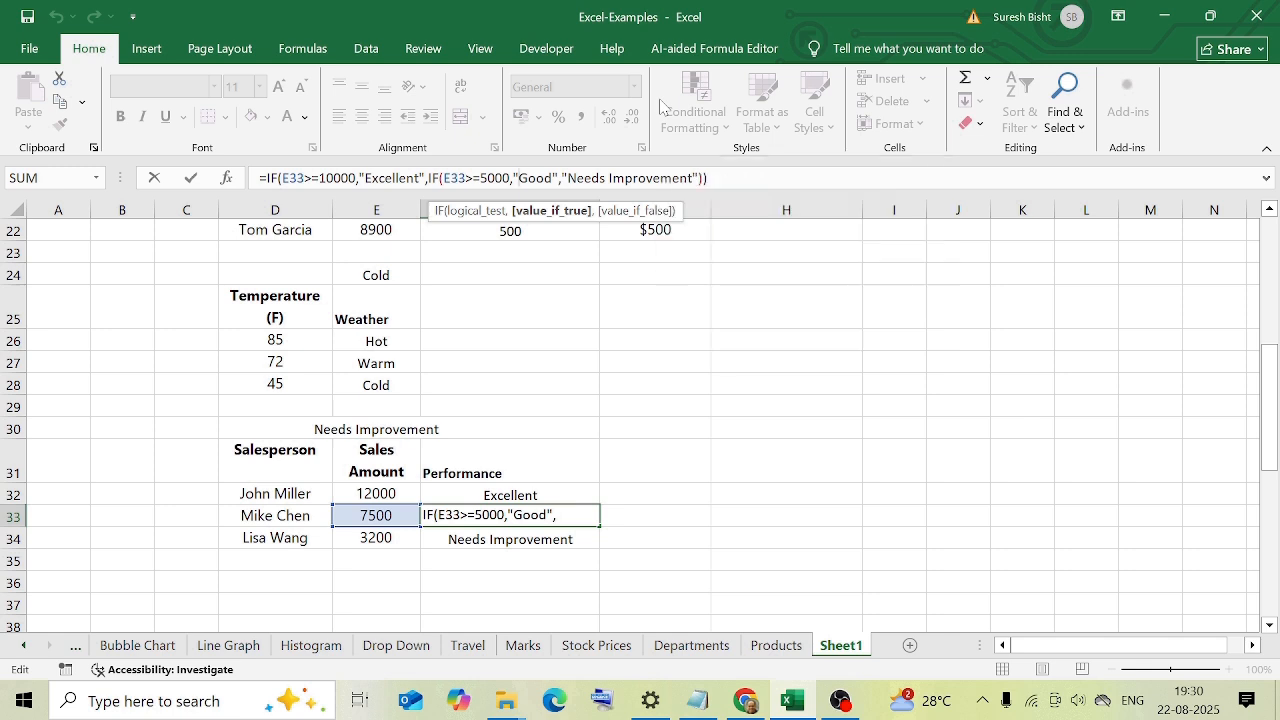
key(BackSpace)
key(BackSpace)
key(Return)
click(543, 508)
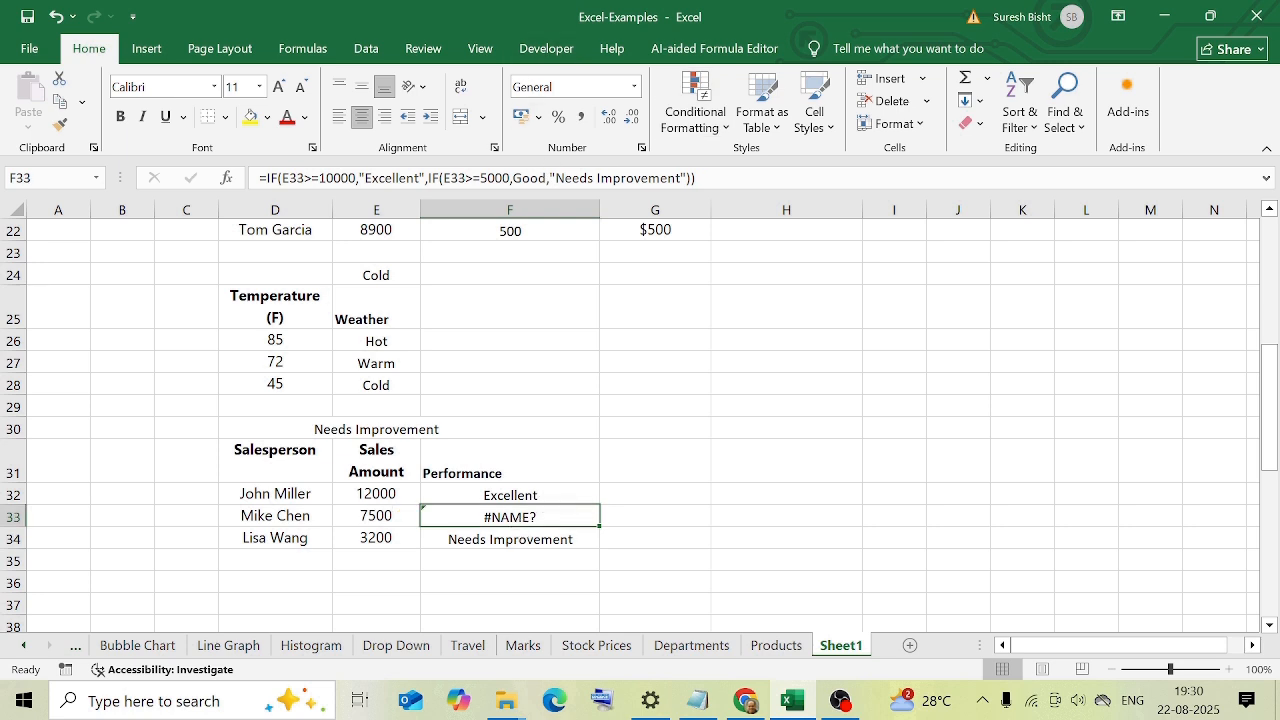
click(511, 178)
click(531, 178)
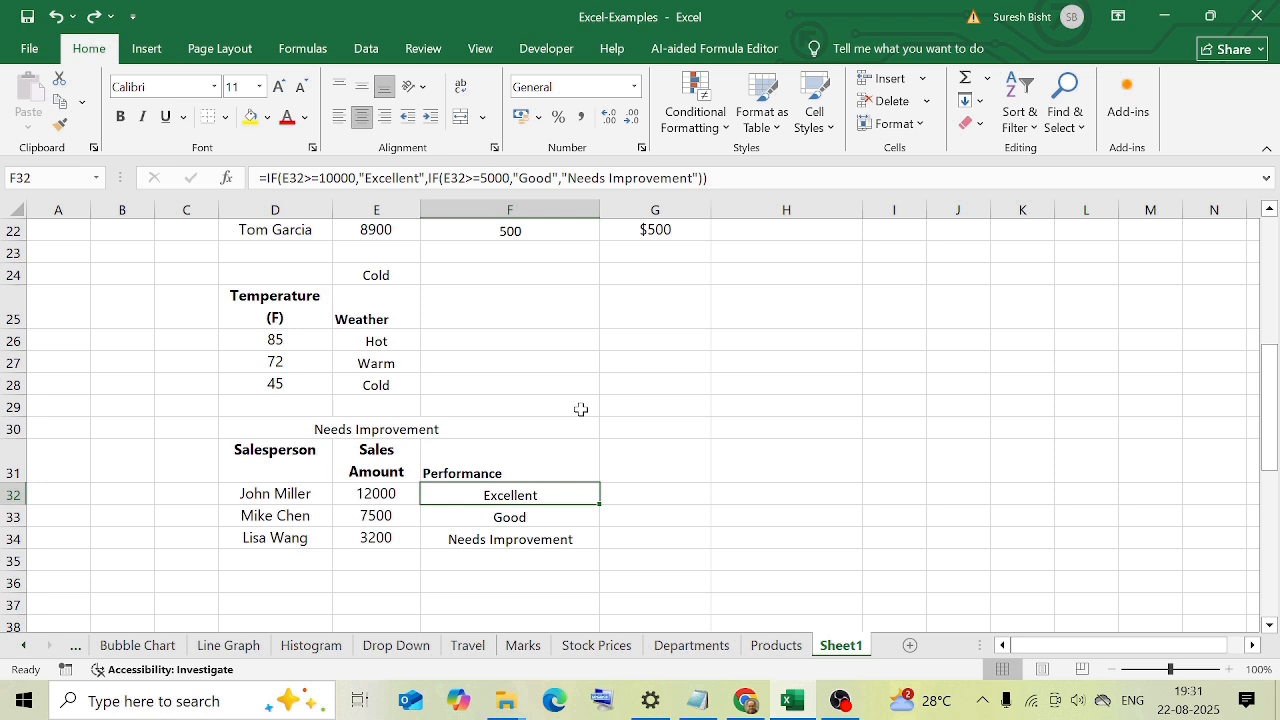
key(Down)
key(Down)
key(Right)
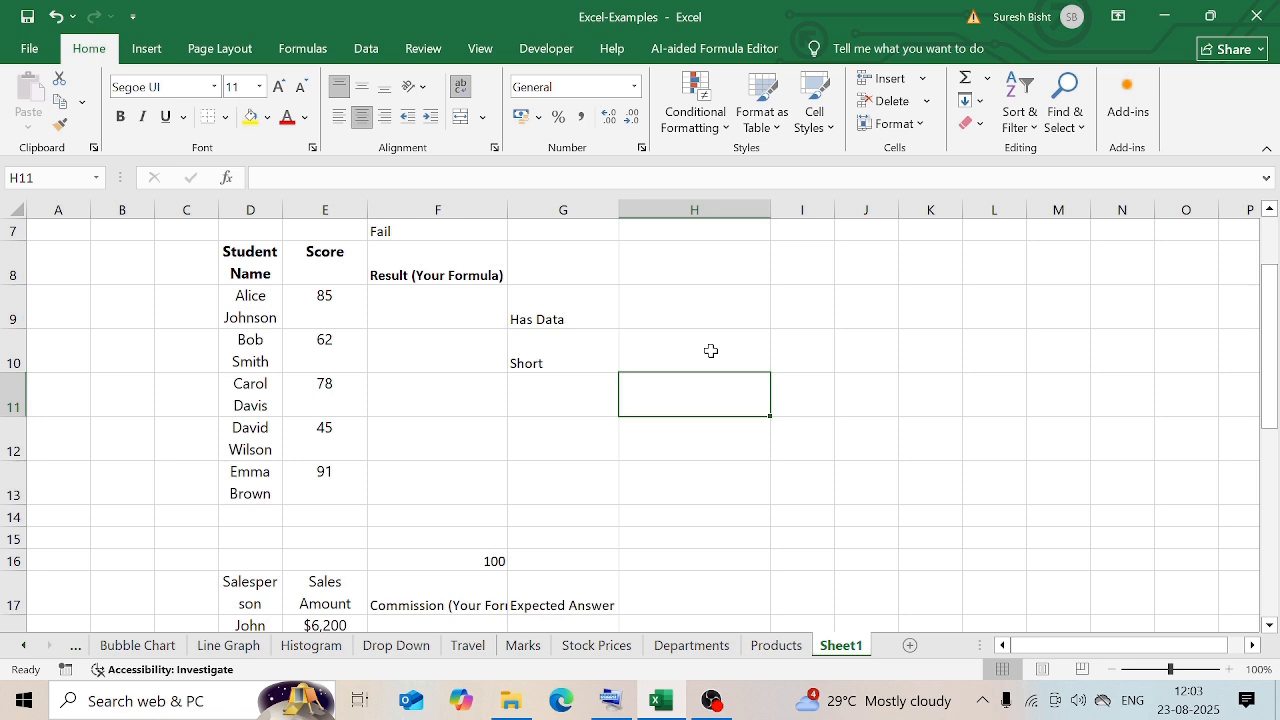
Examine the IF formula with ISBLANK in G9 and the cell it references, leaving the formula as it is.
click(541, 316)
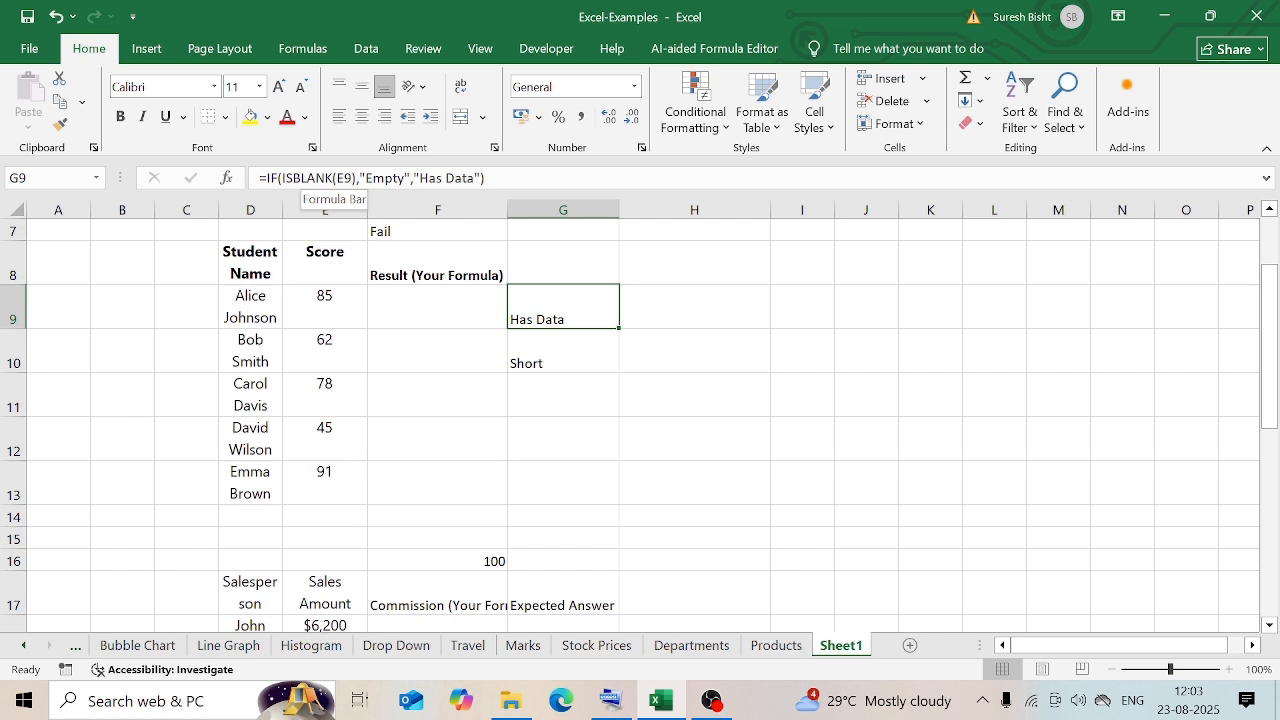
click(325, 178)
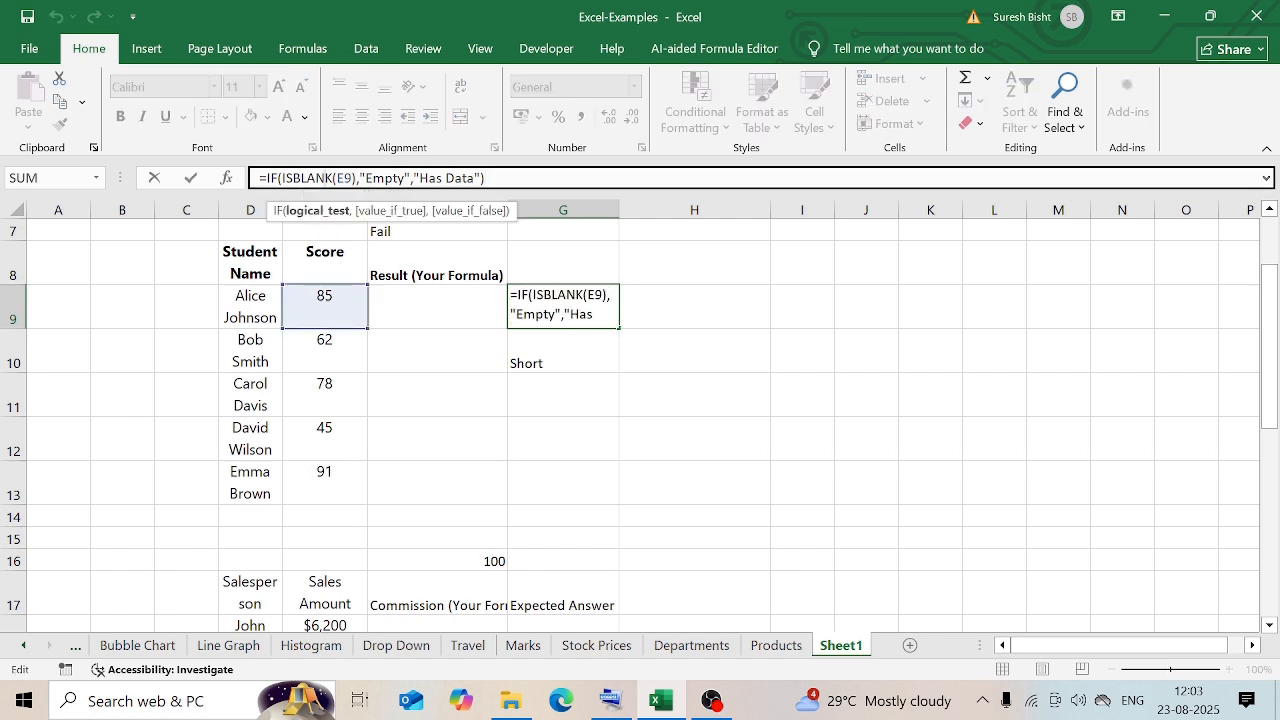
key(ctrl+Return)
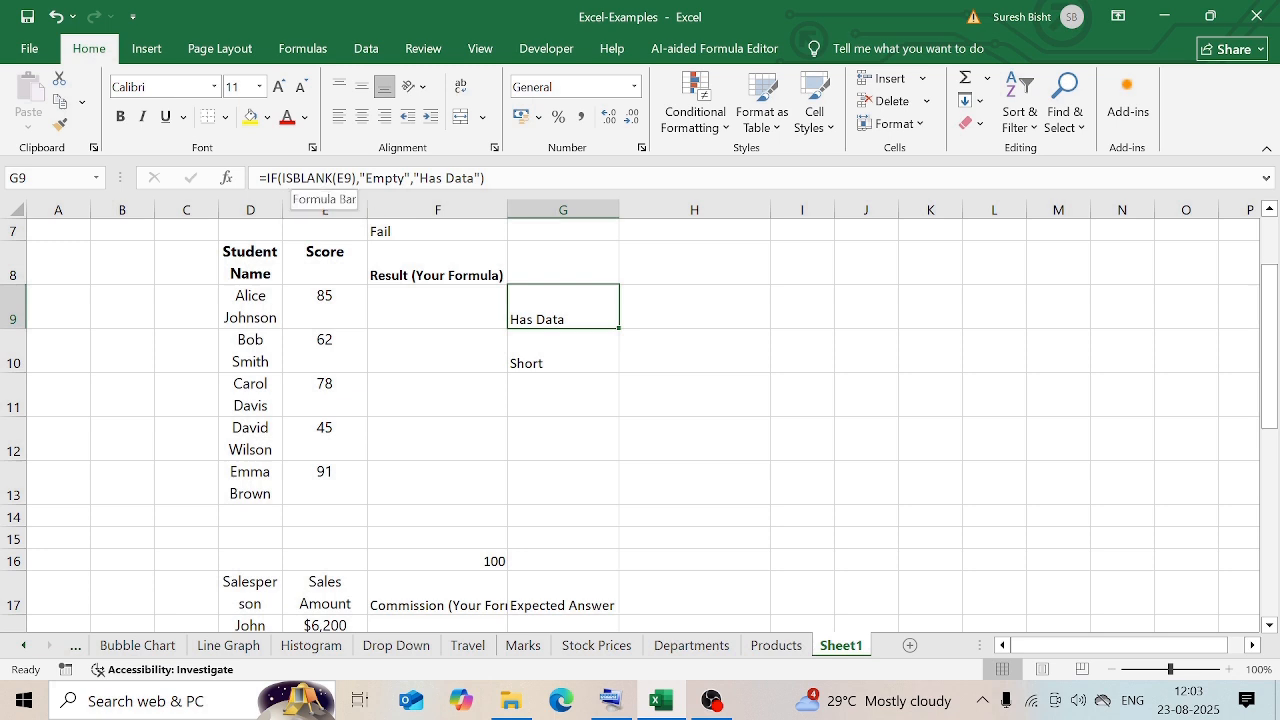
Test the ISBLANK formula by clearing the score in E9, and undo the deletion.
click(338, 300)
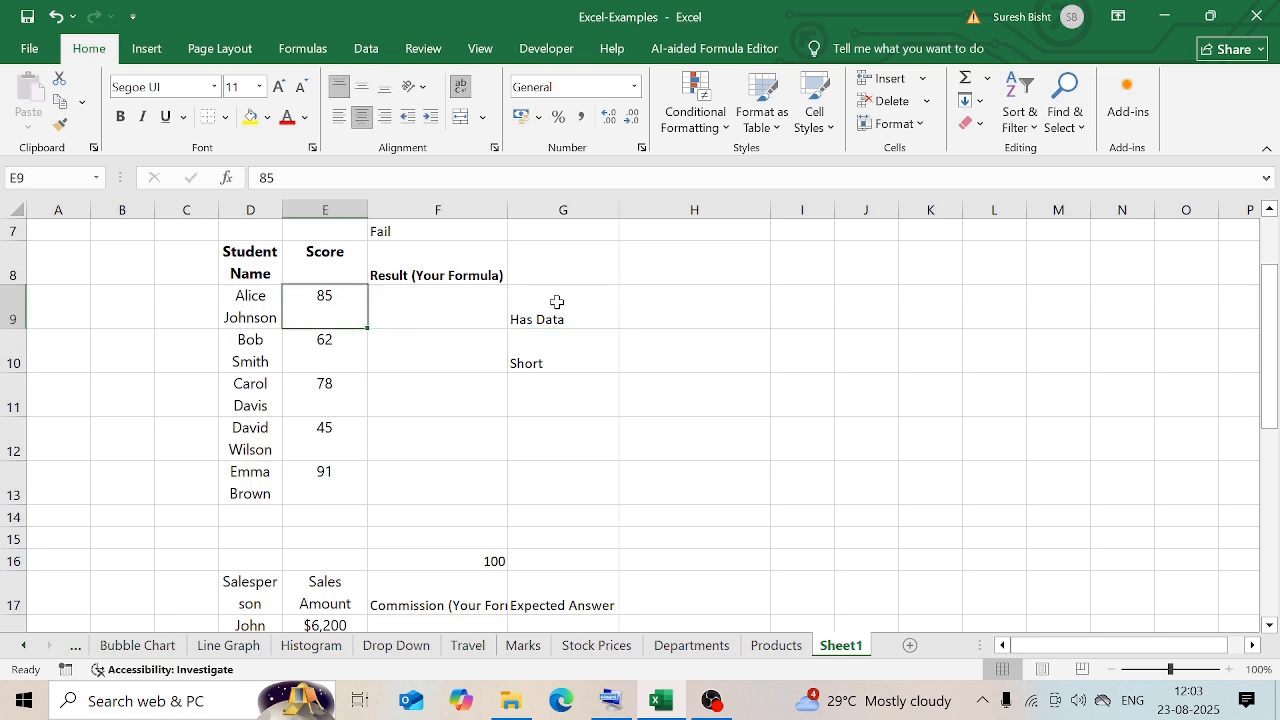
key(Delete)
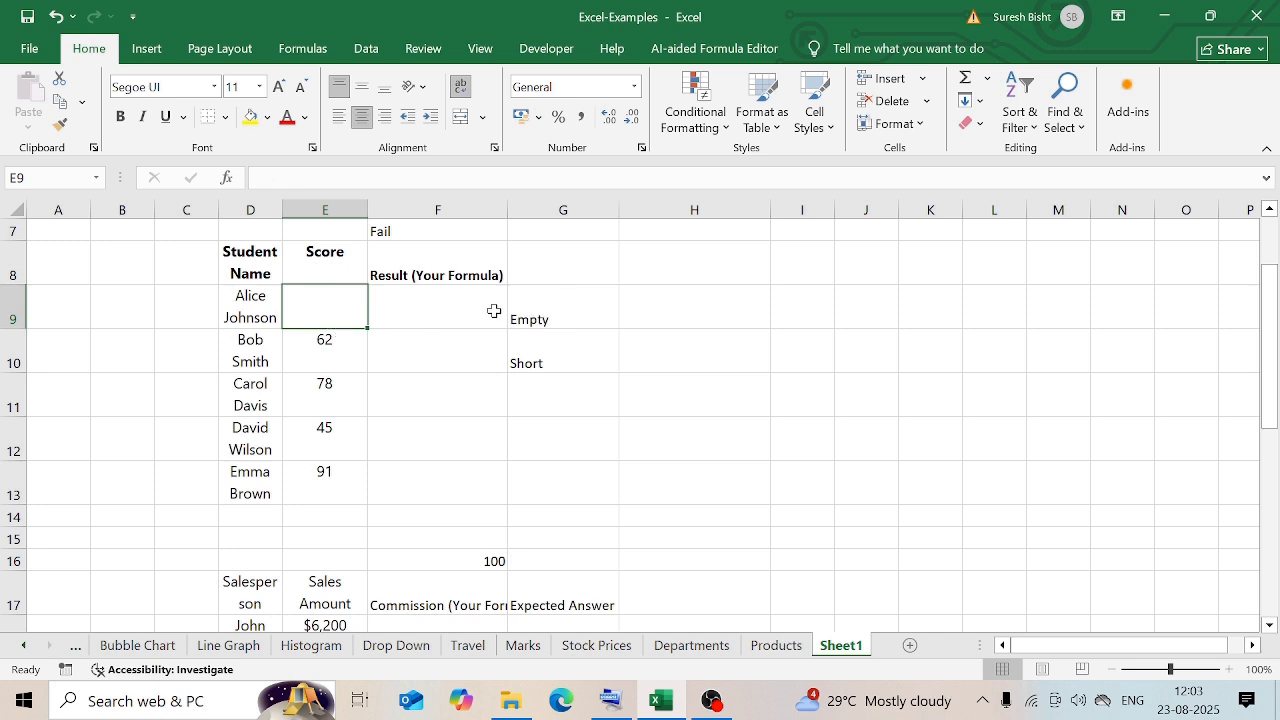
key(ctrl+z)
Test the LEN formula in G10 by adding "bbb" to the student's first name in D10, undo that edit, and review the formula.
click(526, 353)
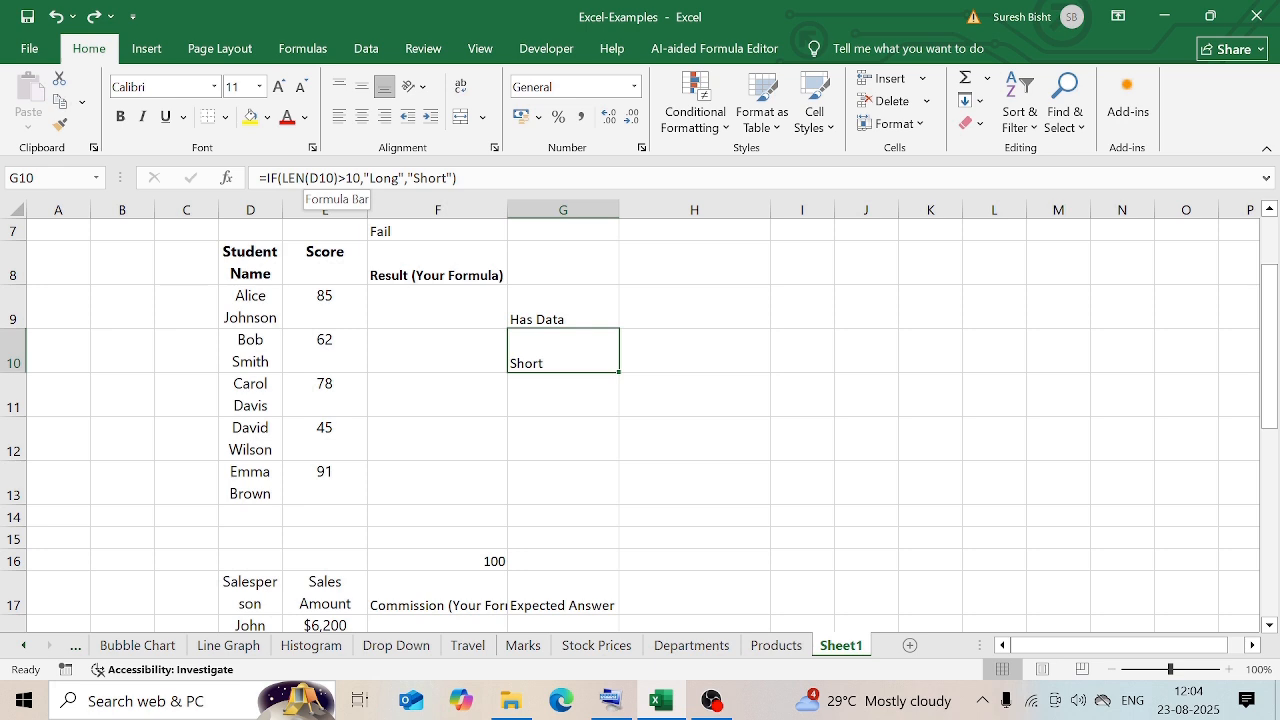
click(250, 356)
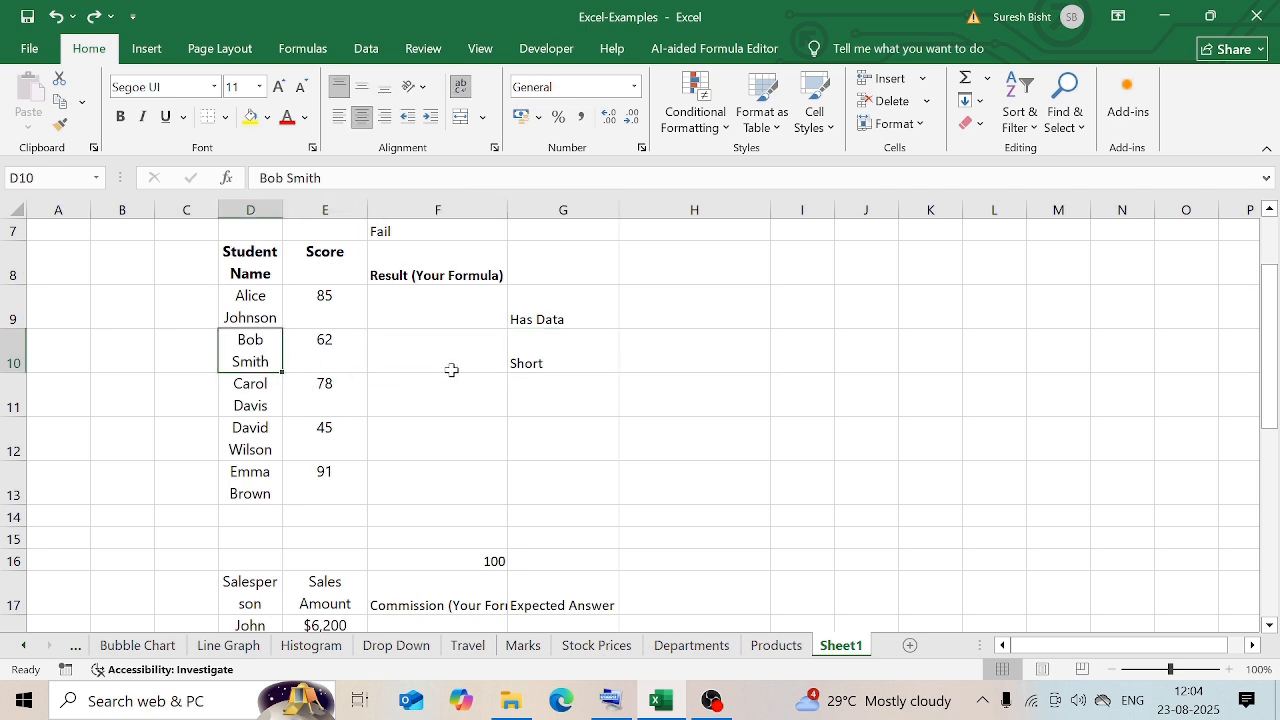
key(F2)
text(bbb)
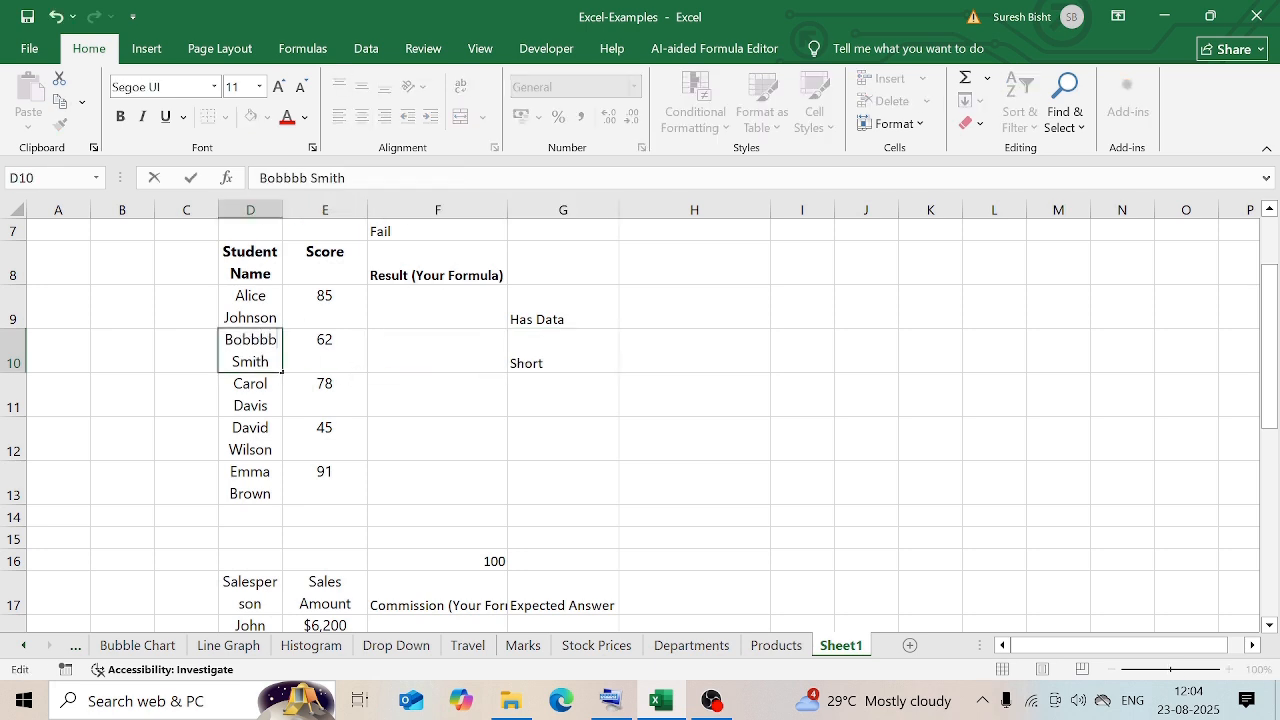
key(Return)
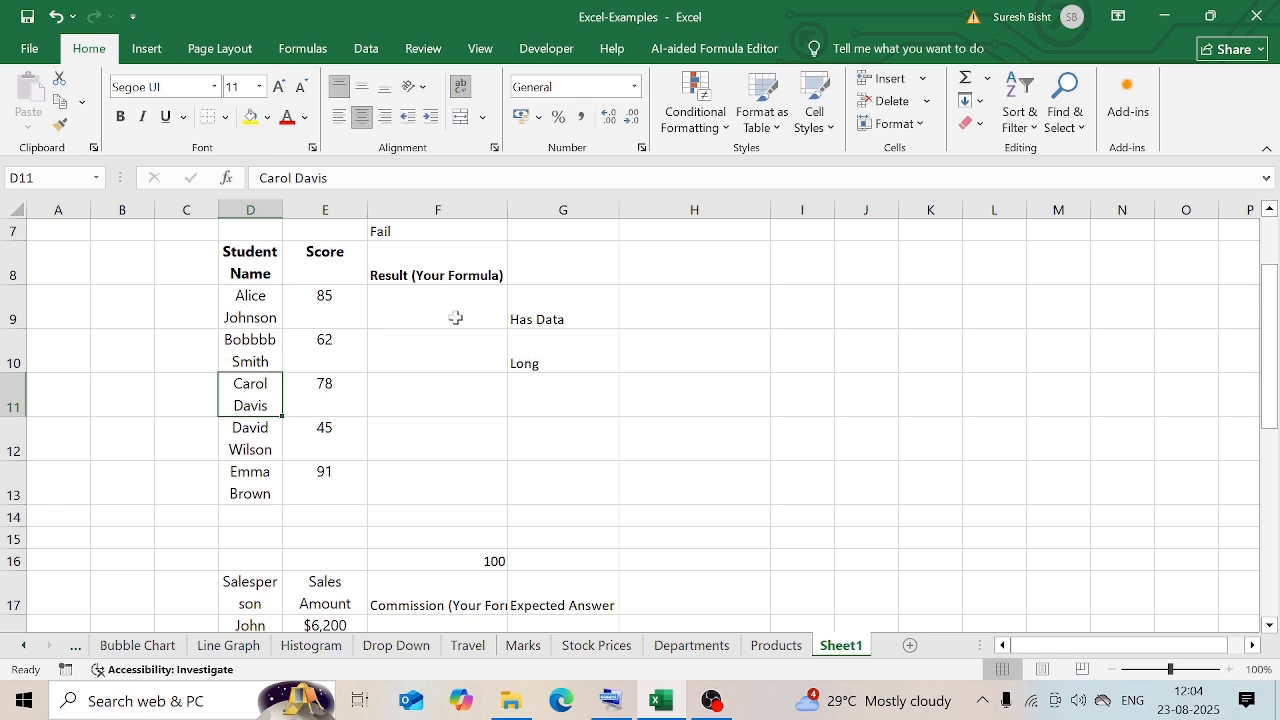
click(531, 343)
key(ctrl+z)
click(296, 178)
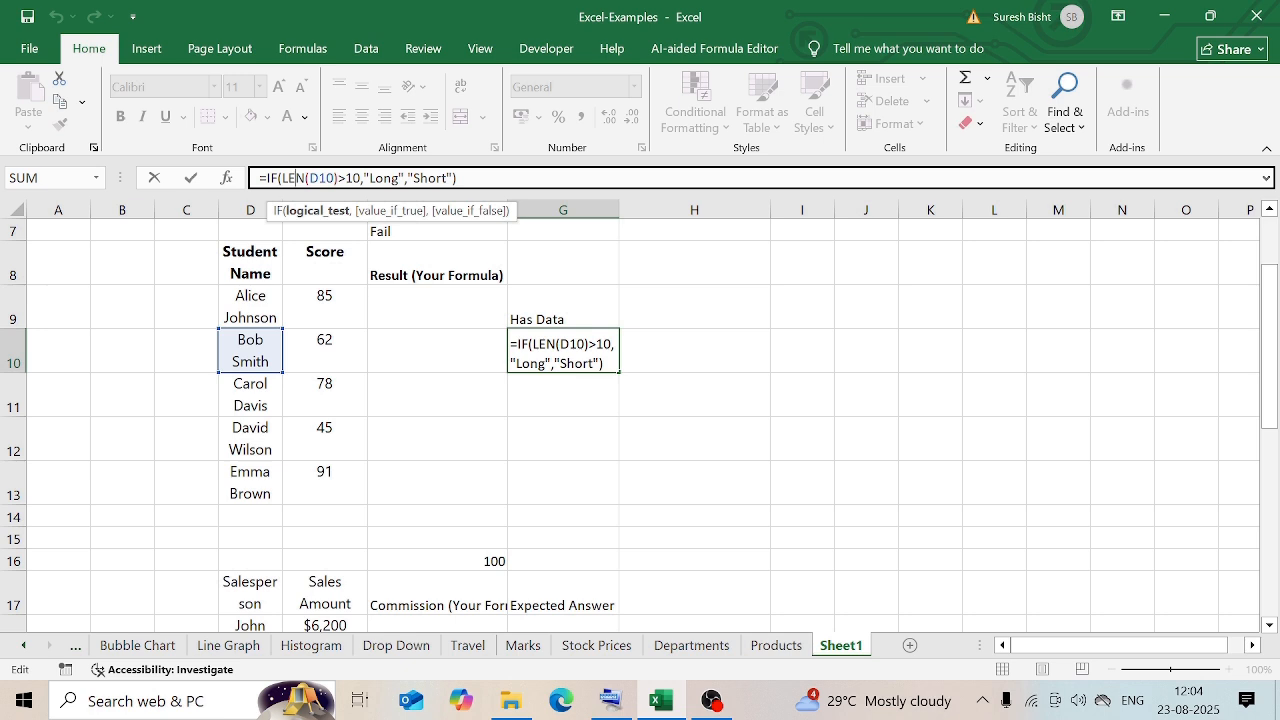
click(659, 382)
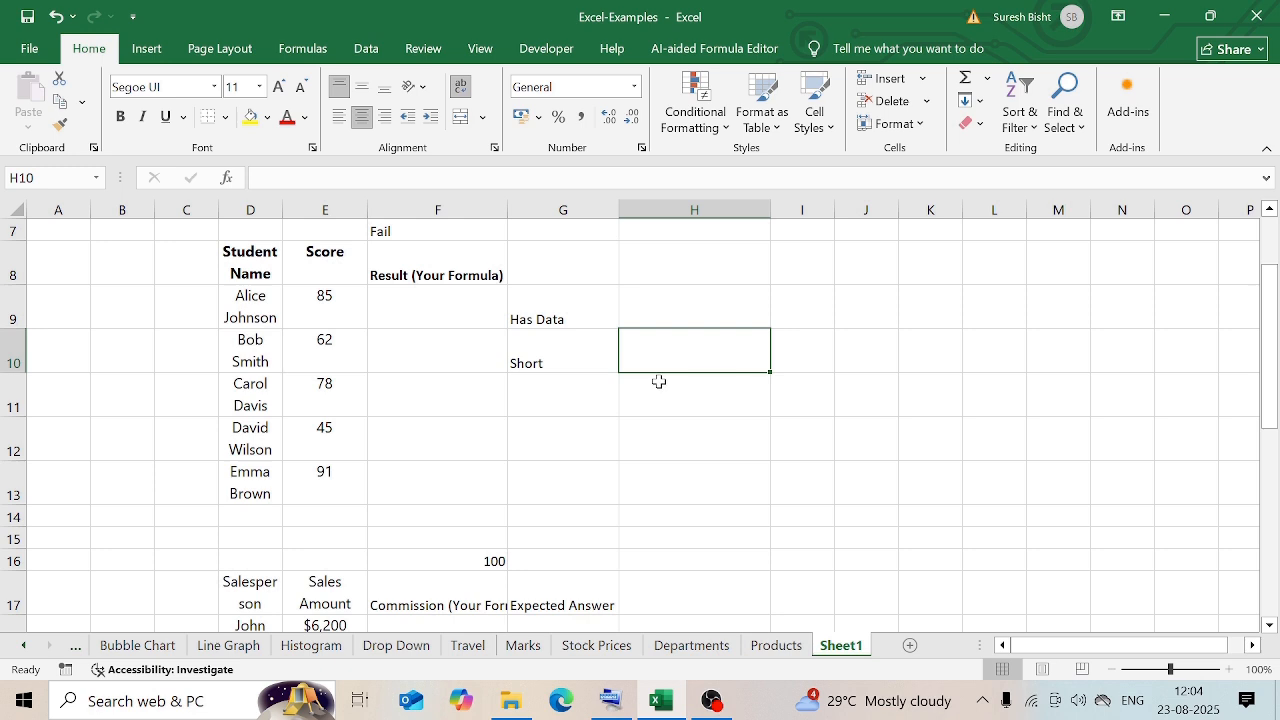